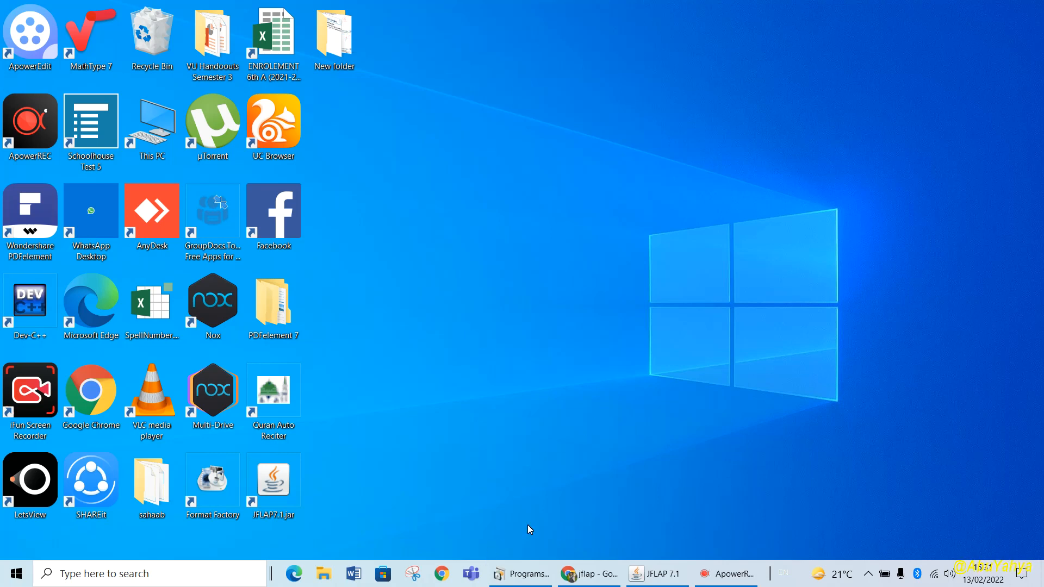
# Check the Java SE Development Kit 16.0.1 entry in the installed programs list and put the window away.
pyautogui.click(521, 574)
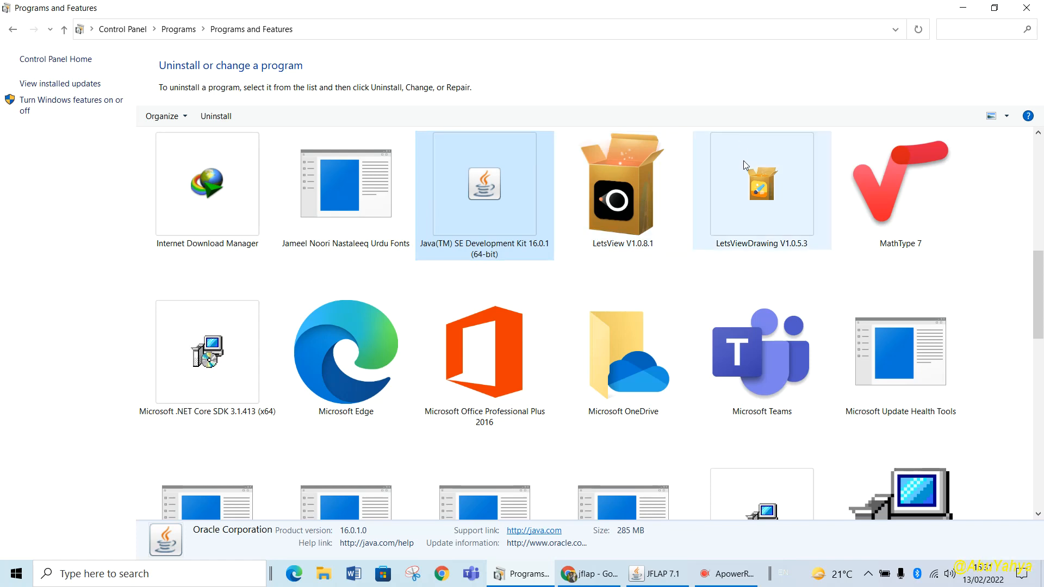
pyautogui.click(961, 9)
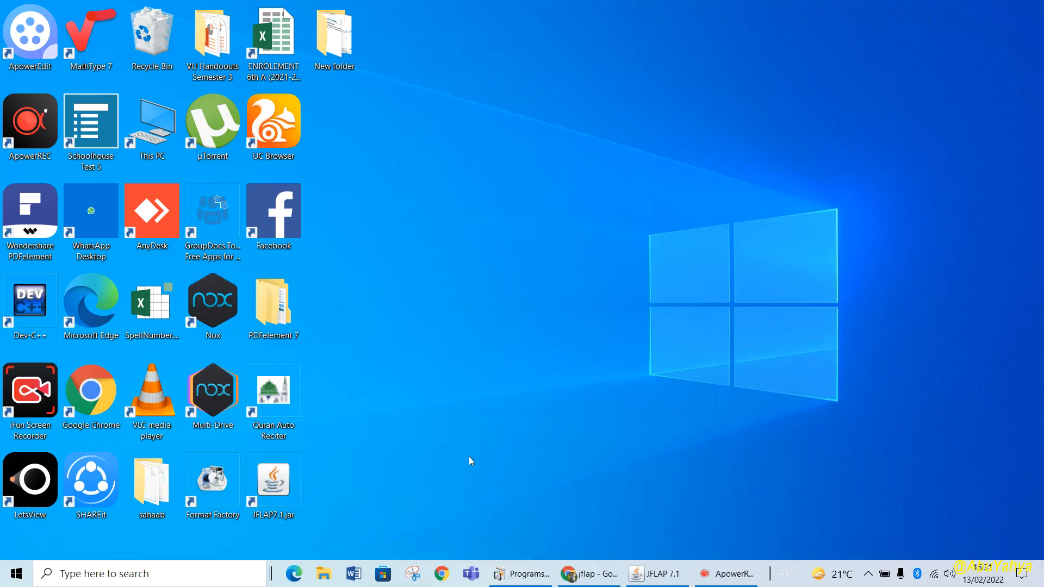
# Switch to Chrome and review the jflap search results and the softfamous JFLAP download page.
pyautogui.click(592, 574)
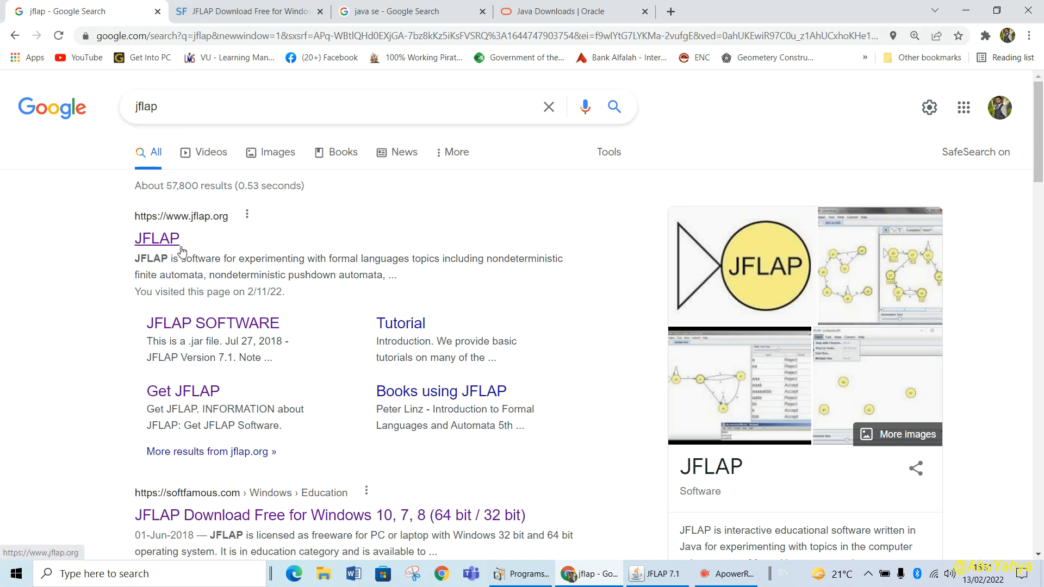
pyautogui.scroll(-3, 178, 239)
pyautogui.scroll(-2, 178, 239)
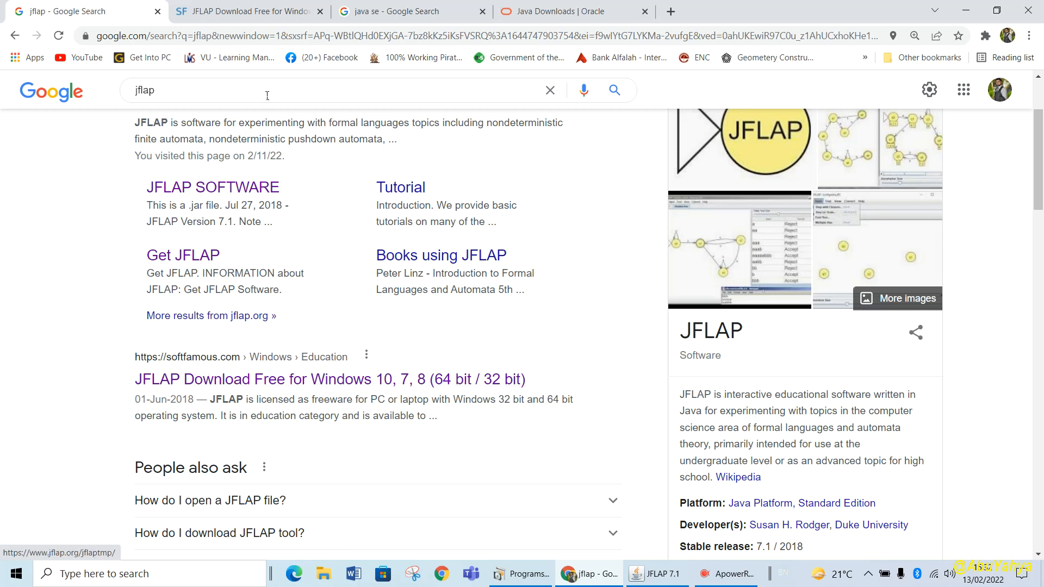
pyautogui.click(246, 13)
pyautogui.scroll(-3, 286, 259)
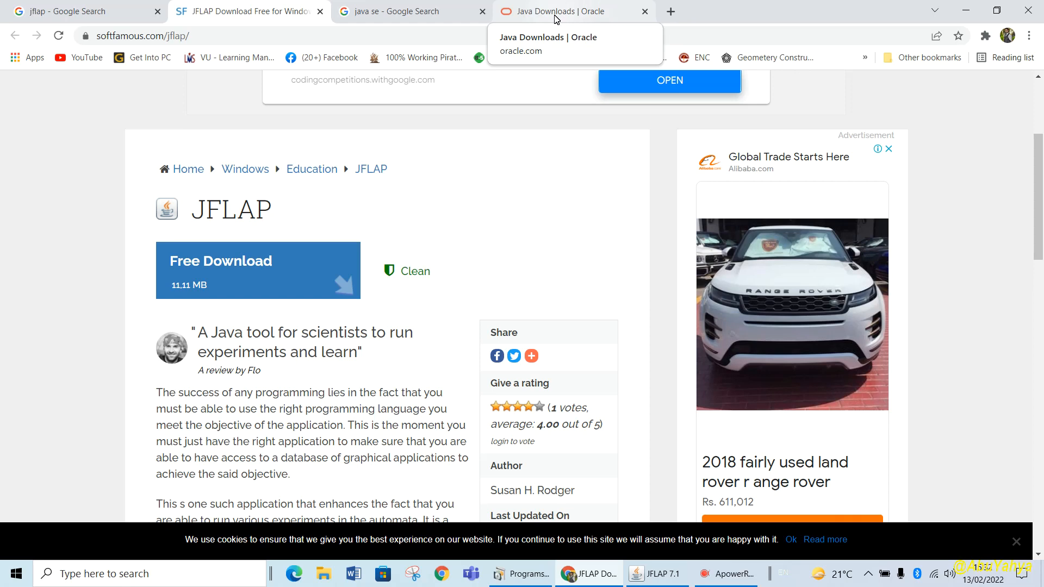
# Open Oracle's Java Downloads page from the java se search results and examine the Java SE Development Kit 17.0.2 downloads.
pyautogui.click(414, 18)
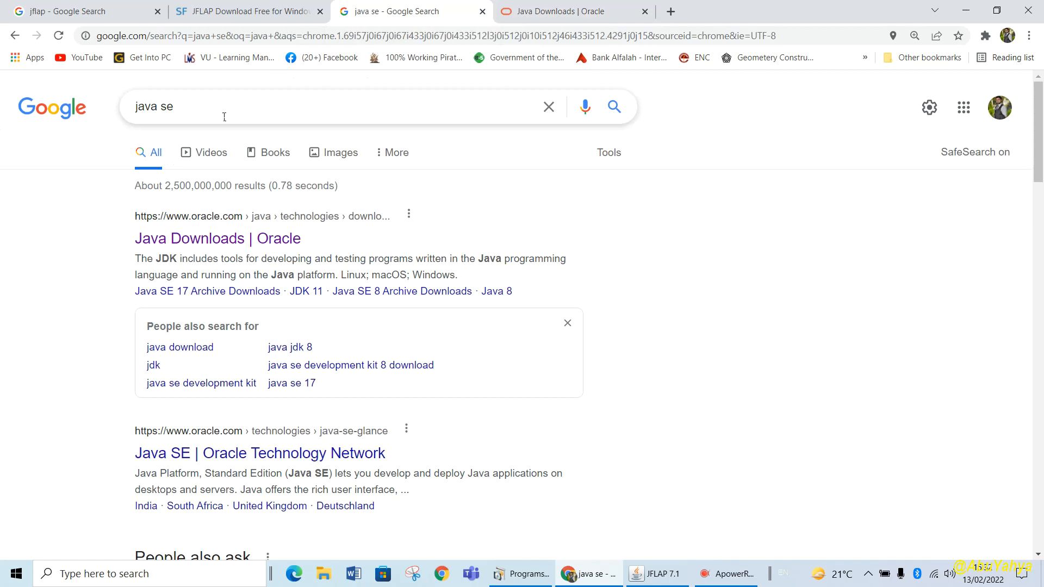
pyautogui.click(236, 244)
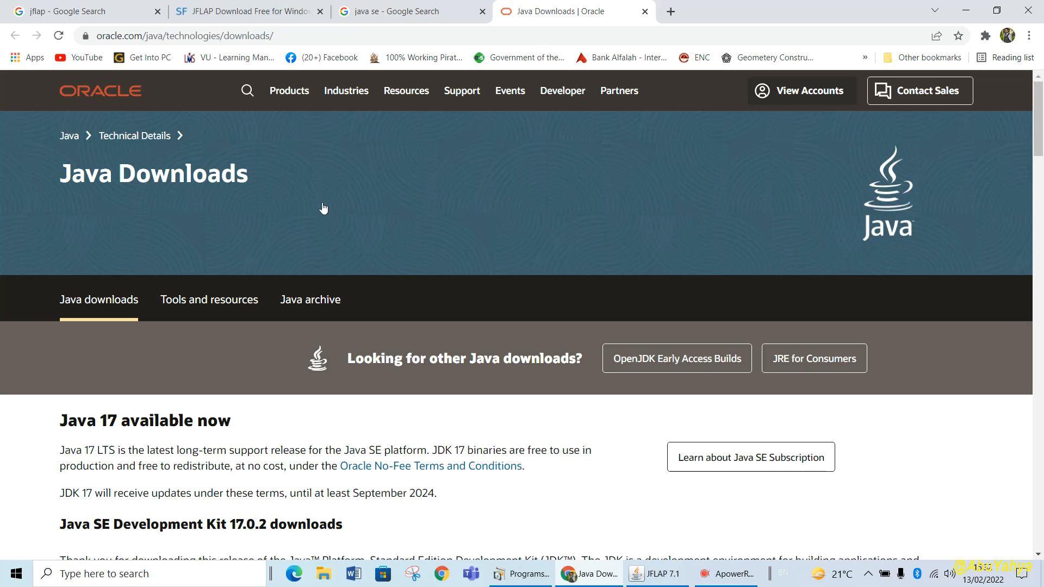
pyautogui.scroll(-1, 287, 218)
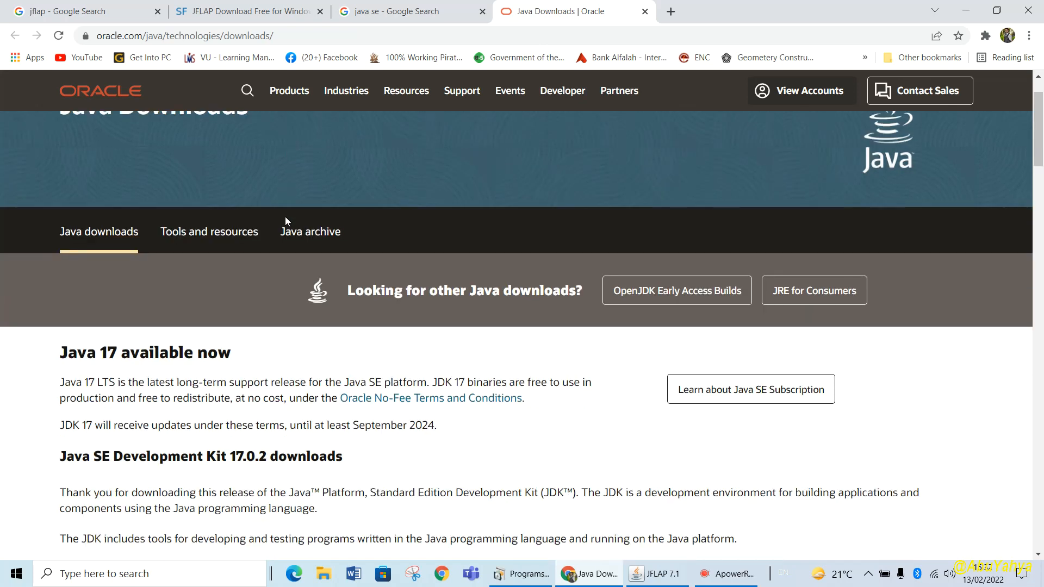
pyautogui.scroll(-2, 285, 217)
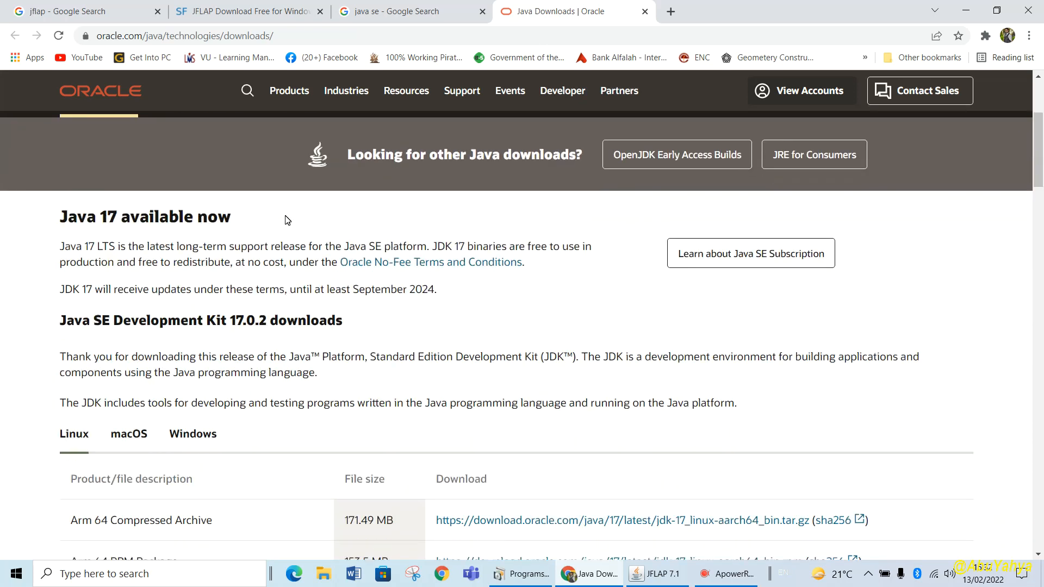
pyautogui.scroll(-1, 287, 219)
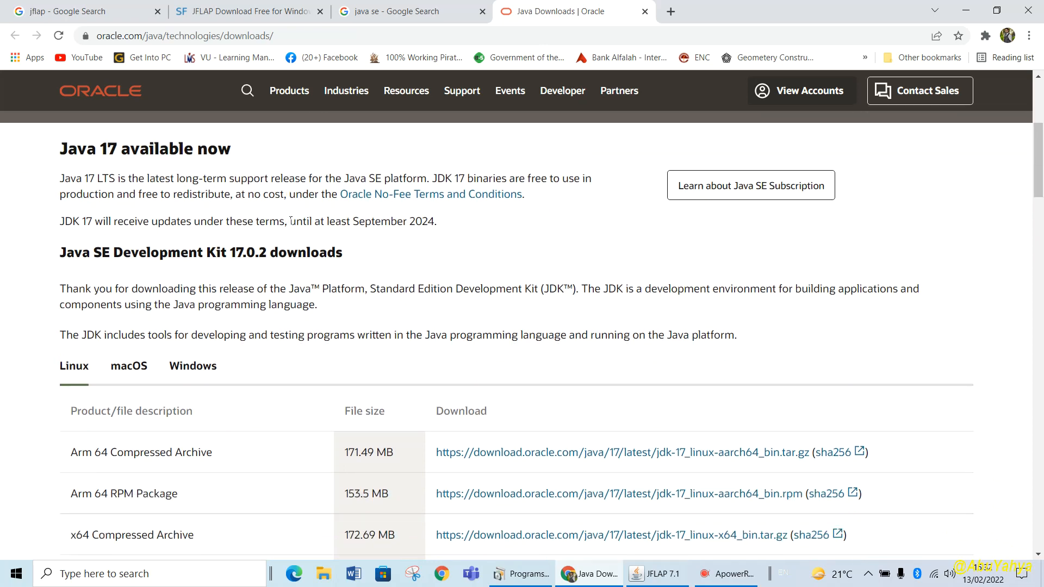
pyautogui.scroll(-1, 290, 220)
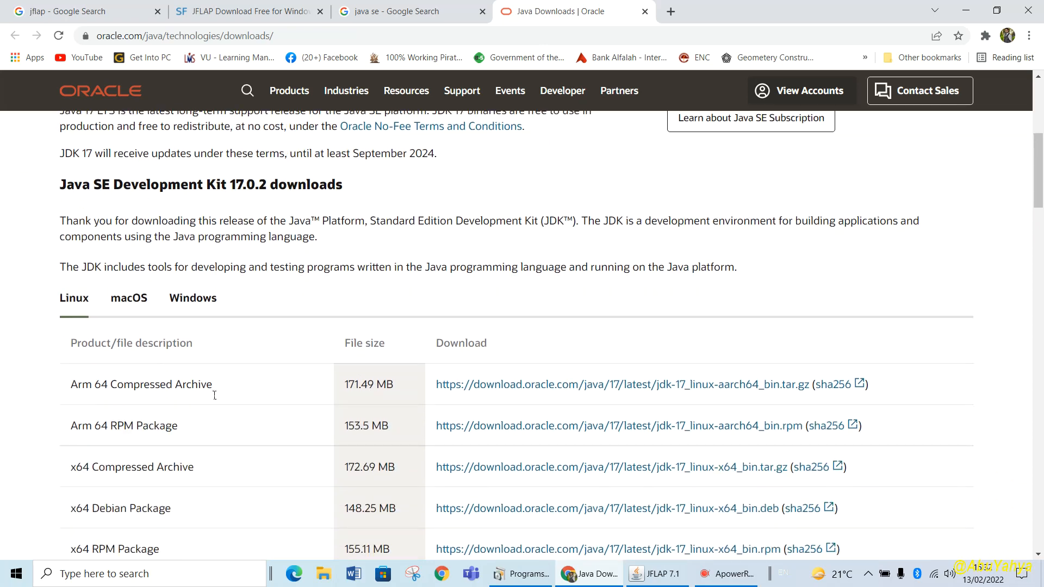
pyautogui.scroll(-2, 172, 398)
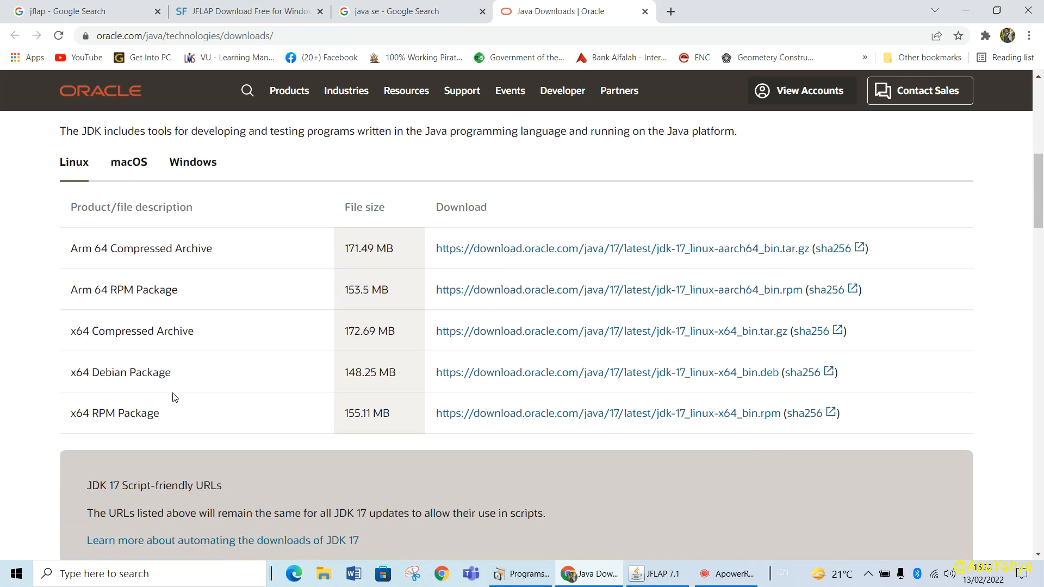
pyautogui.scroll(-2, 520, 290)
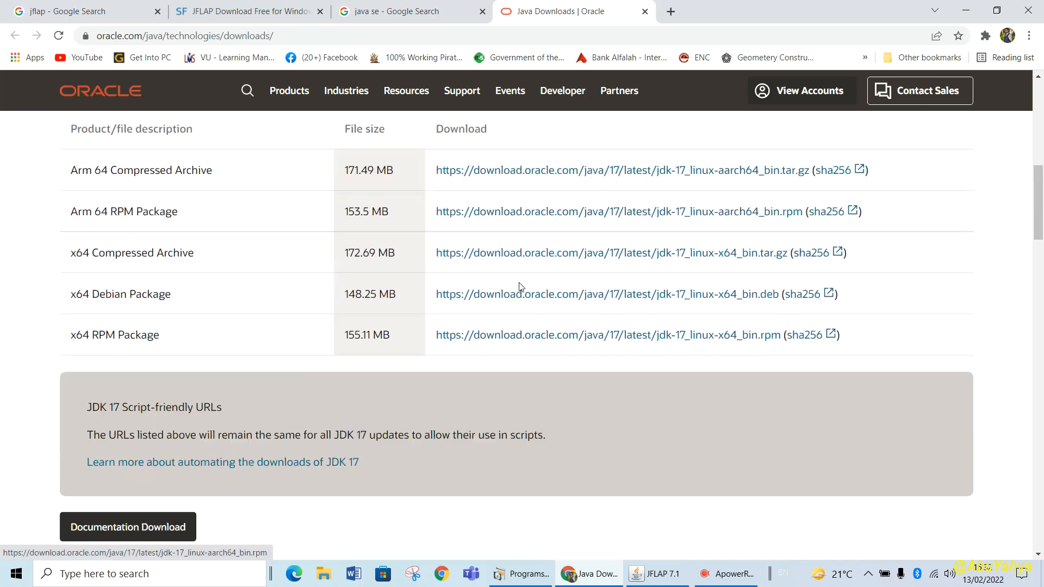
pyautogui.scroll(-1, 522, 288)
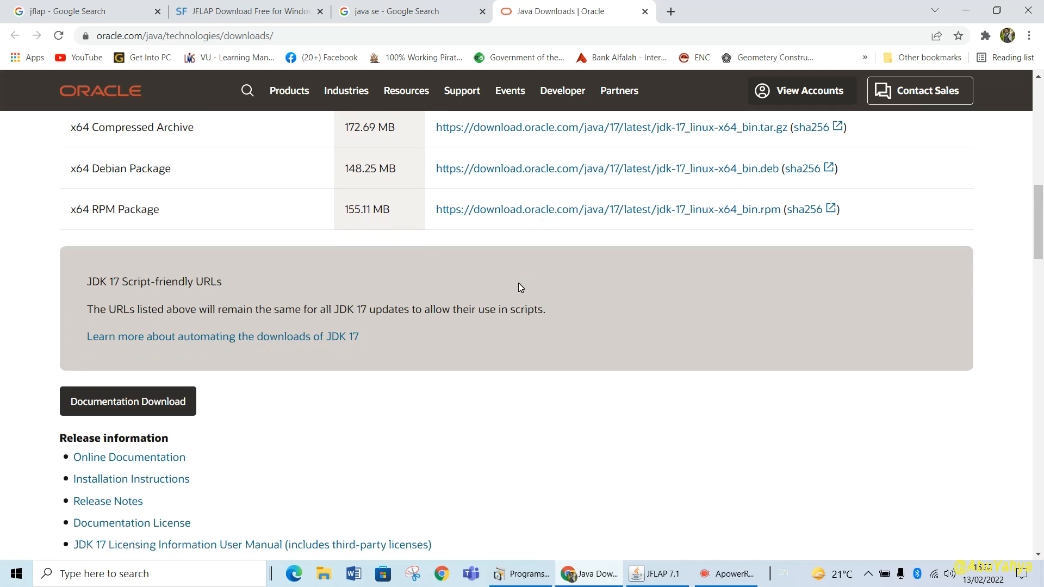
pyautogui.scroll(-2, 521, 288)
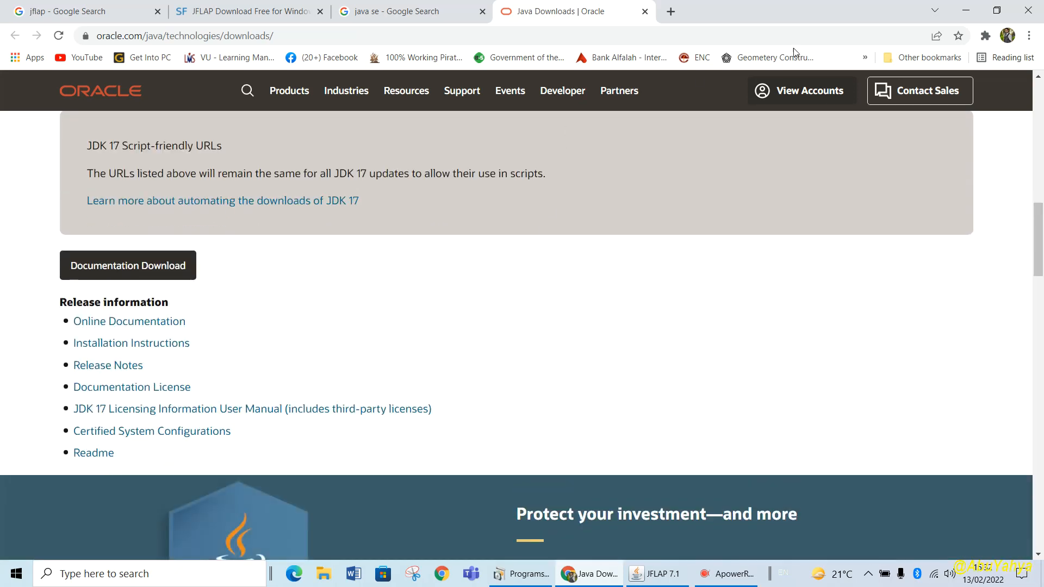
pyautogui.click(964, 10)
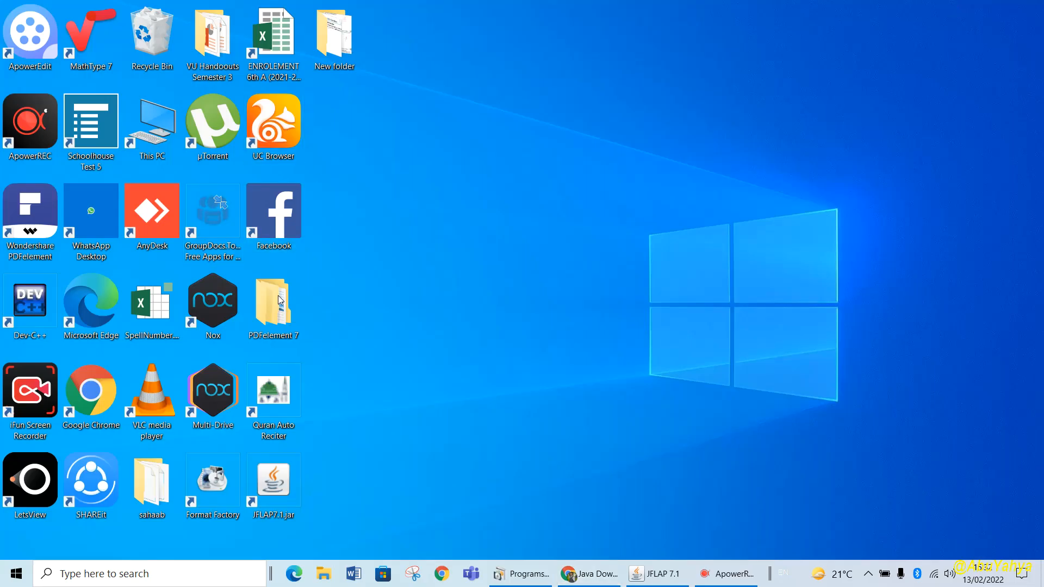
# Launch JFLAP 7.1 from the desktop and create a new finite automaton in a maximized editor window.
pyautogui.doubleClick(276, 486)
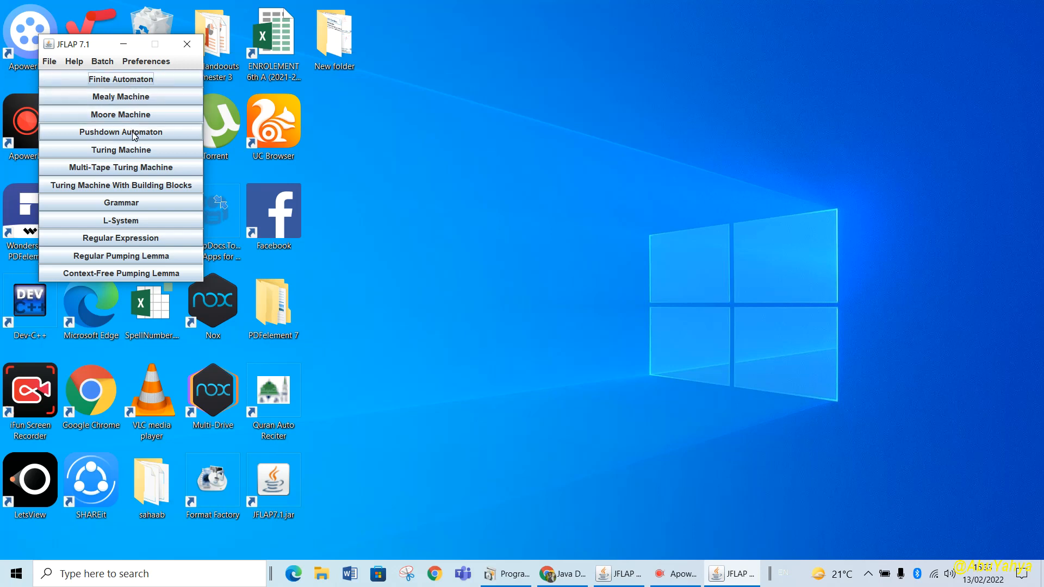
pyautogui.click(128, 79)
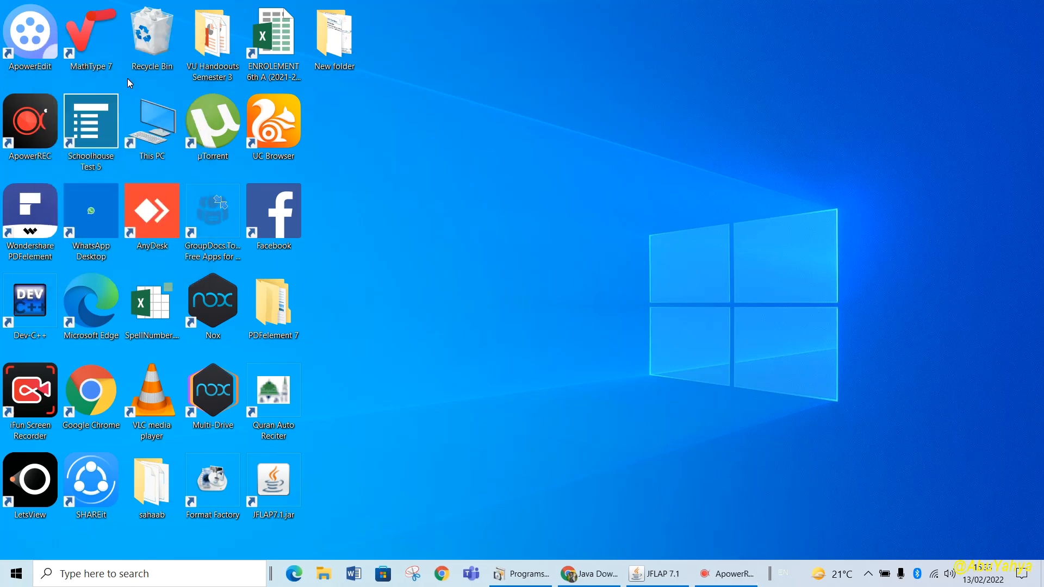
pyautogui.click(388, 45)
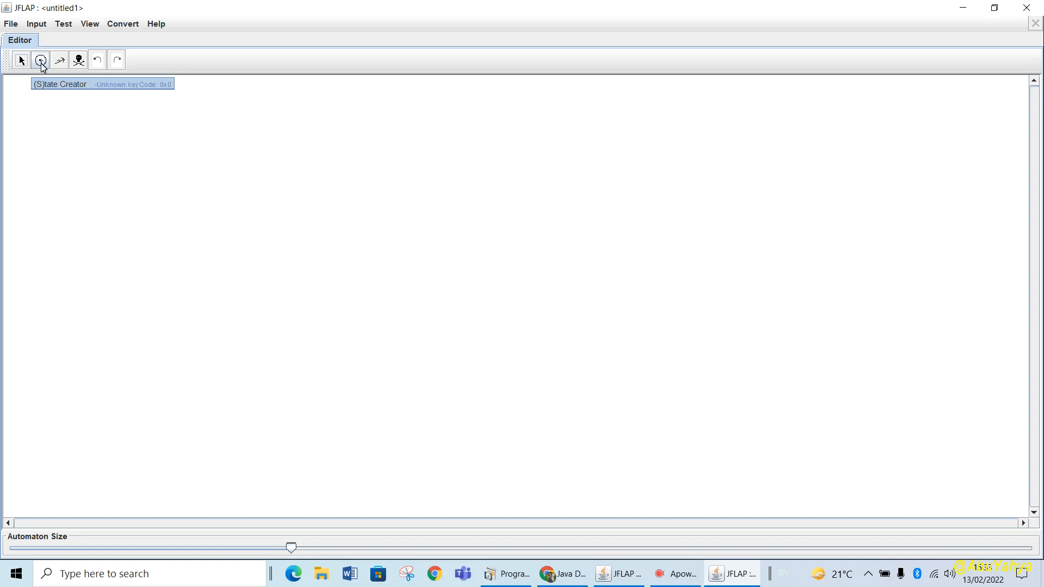
# Place four states in a roughly horizontal row across the empty canvas with the State Creator.
pyautogui.click(60, 61)
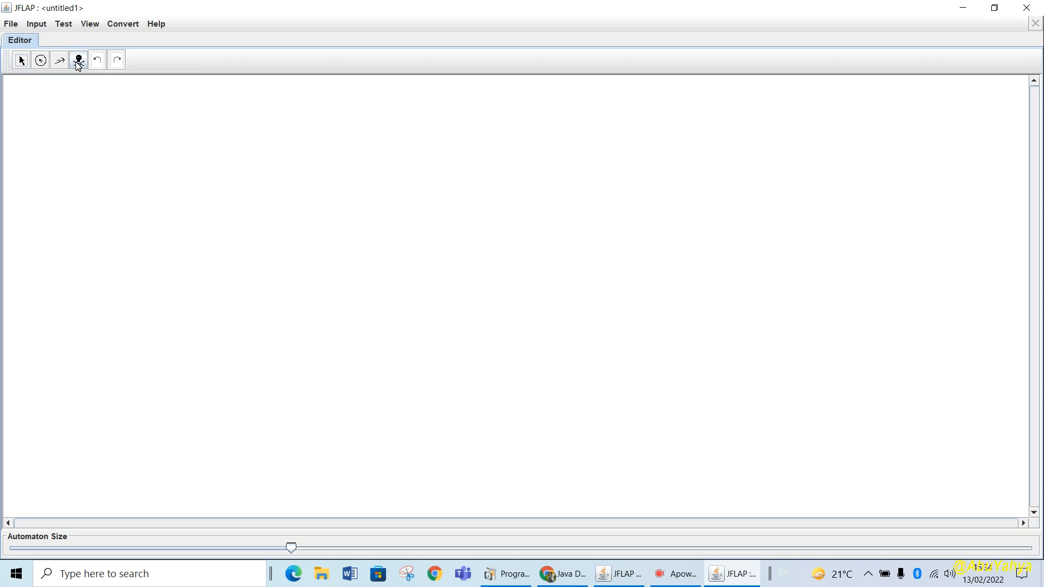
pyautogui.click(41, 61)
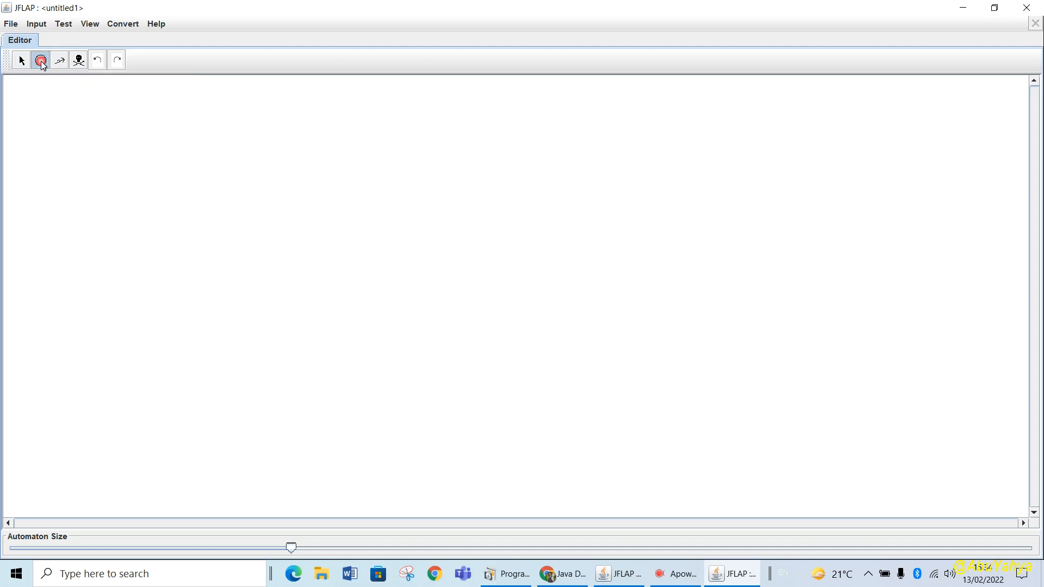
pyautogui.click(173, 250)
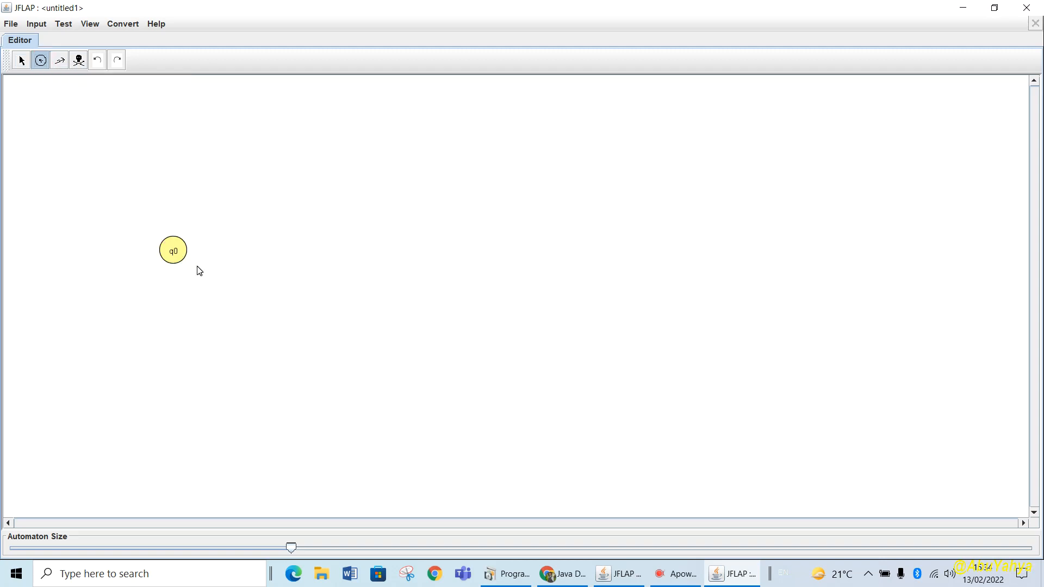
pyautogui.click(268, 255)
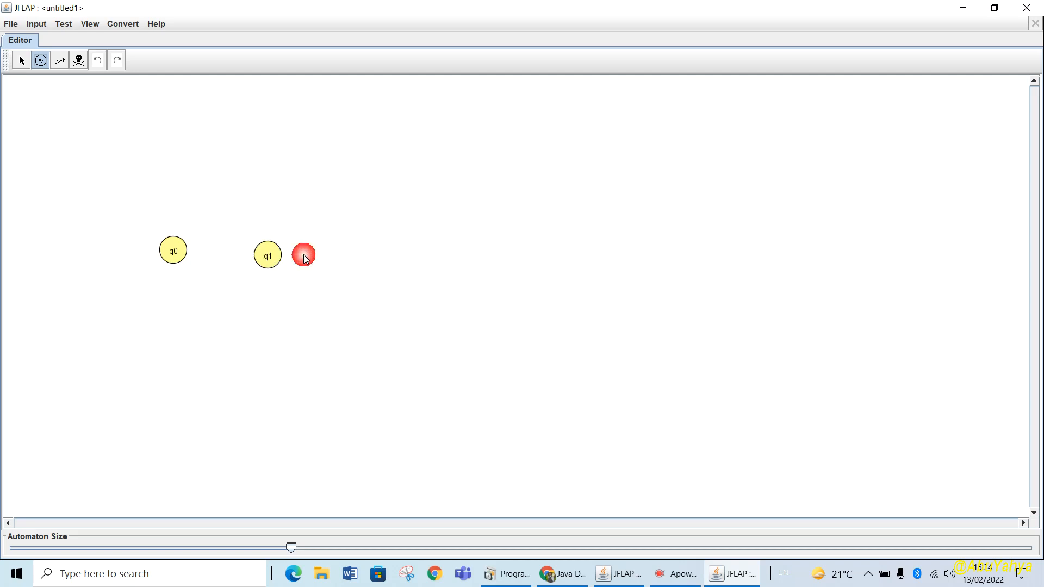
pyautogui.click(371, 260)
pyautogui.click(455, 270)
pyautogui.click(456, 274)
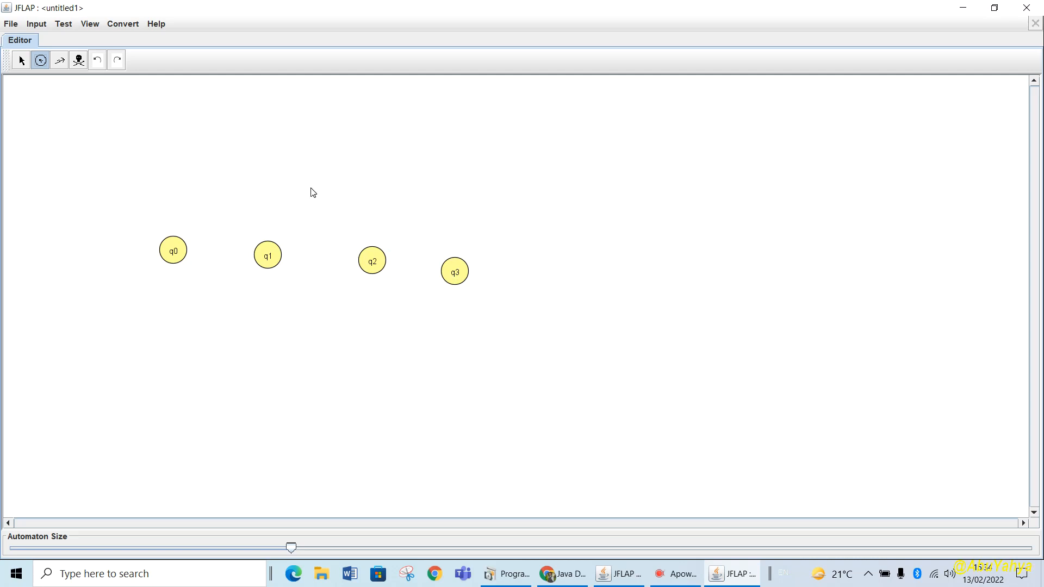
# Add a fifth state above the row, between the second and third states, and shift it slightly right and down.
pyautogui.click(311, 170)
pyautogui.click(22, 62)
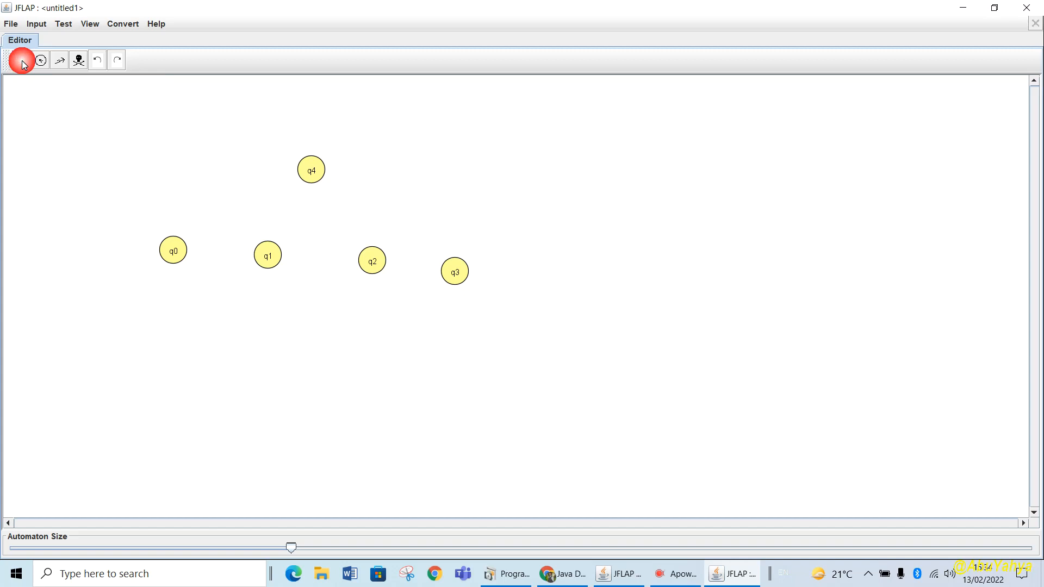
pyautogui.moveTo(312, 174)
pyautogui.mouseDown()
pyautogui.moveTo(243, 182)
pyautogui.moveTo(358, 212)
pyautogui.moveTo(332, 181)
pyautogui.mouseUp()
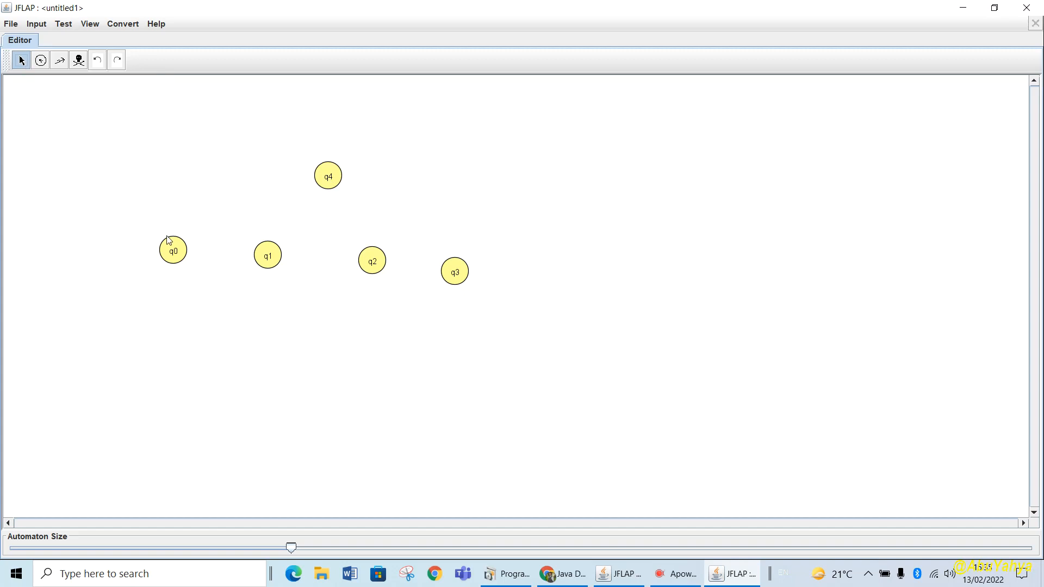
# Toggle the initial marking of state q0 on and off, and do the same with its final marking.
pyautogui.rightClick(175, 252)
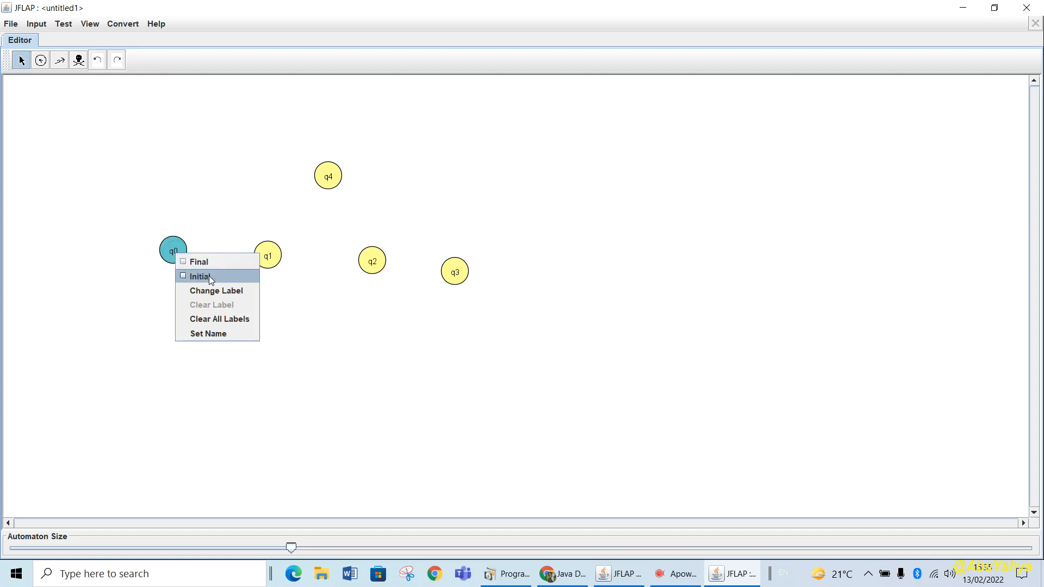
pyautogui.click(215, 276)
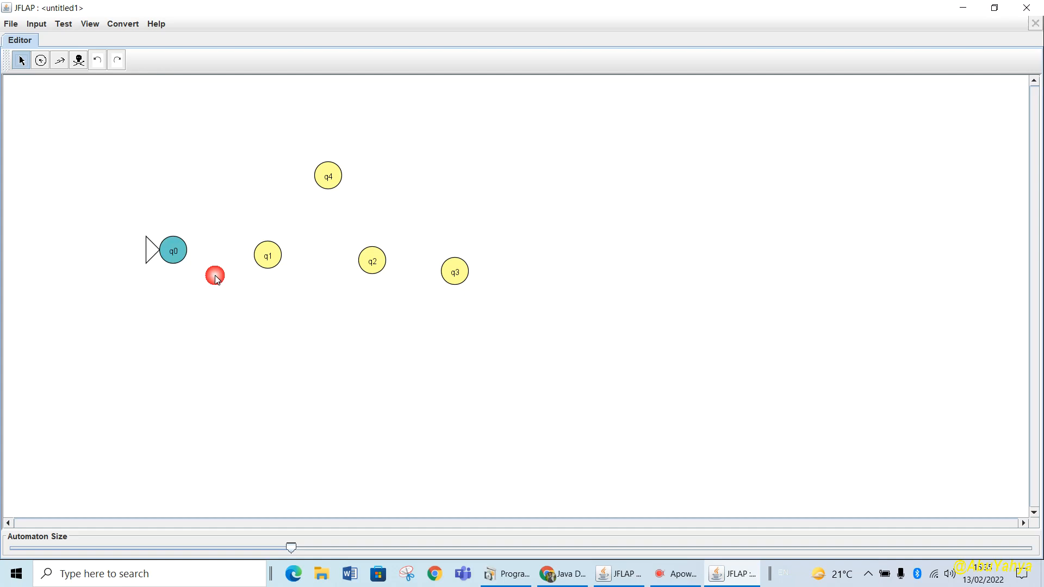
pyautogui.rightClick(173, 250)
pyautogui.click(187, 272)
pyautogui.rightClick(181, 248)
pyautogui.click(186, 258)
pyautogui.rightClick(177, 252)
pyautogui.click(181, 258)
pyautogui.rightClick(170, 253)
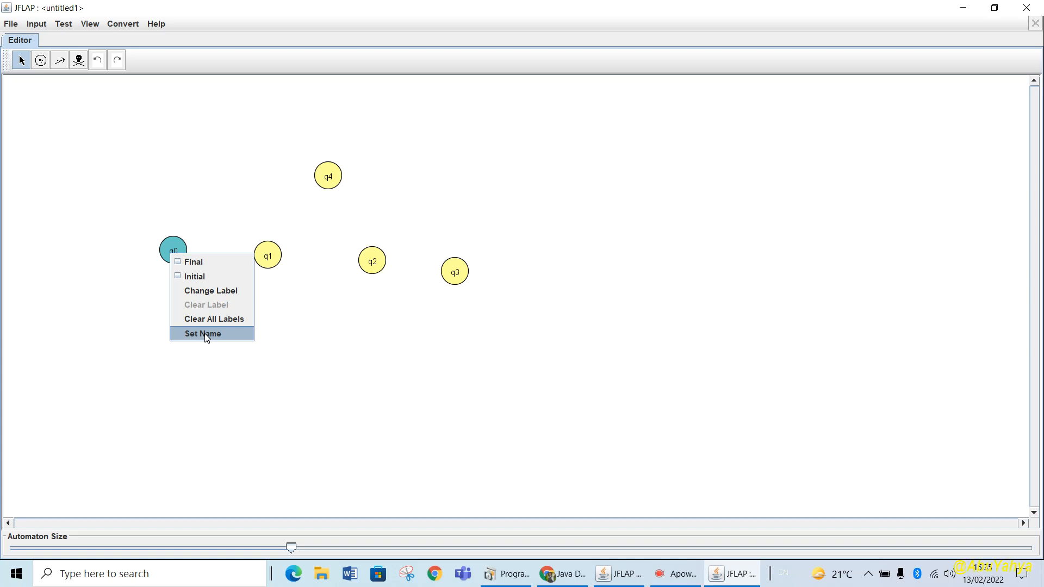
pyautogui.click(205, 230)
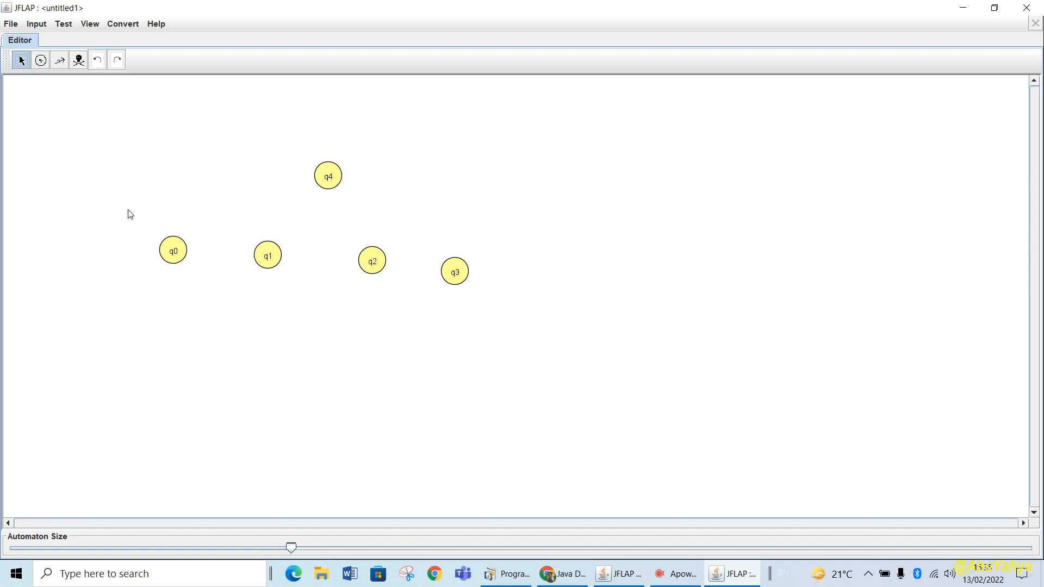
# Rename state q0 to z1.
pyautogui.rightClick(170, 253)
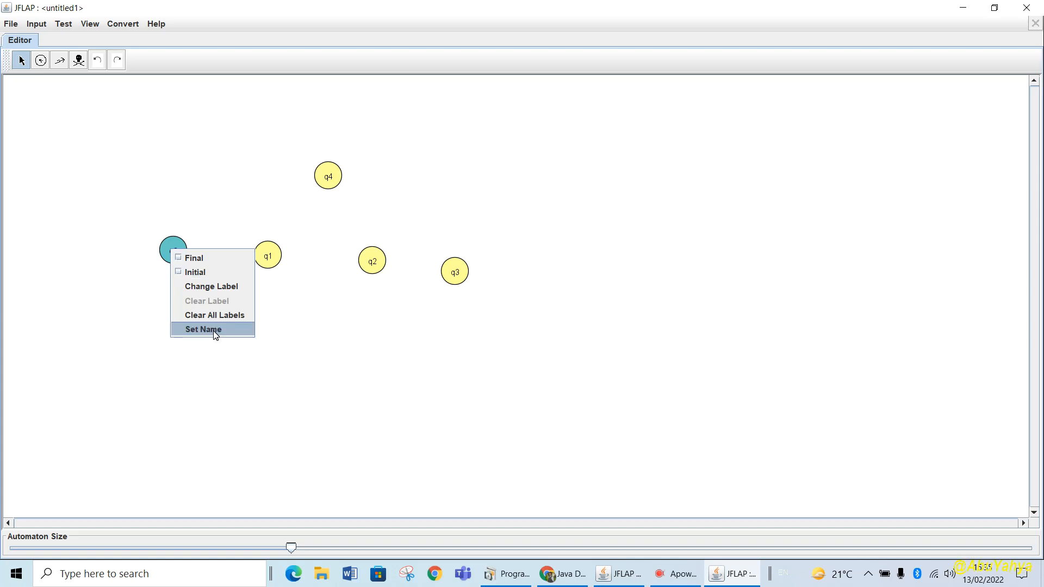
pyautogui.click(214, 330)
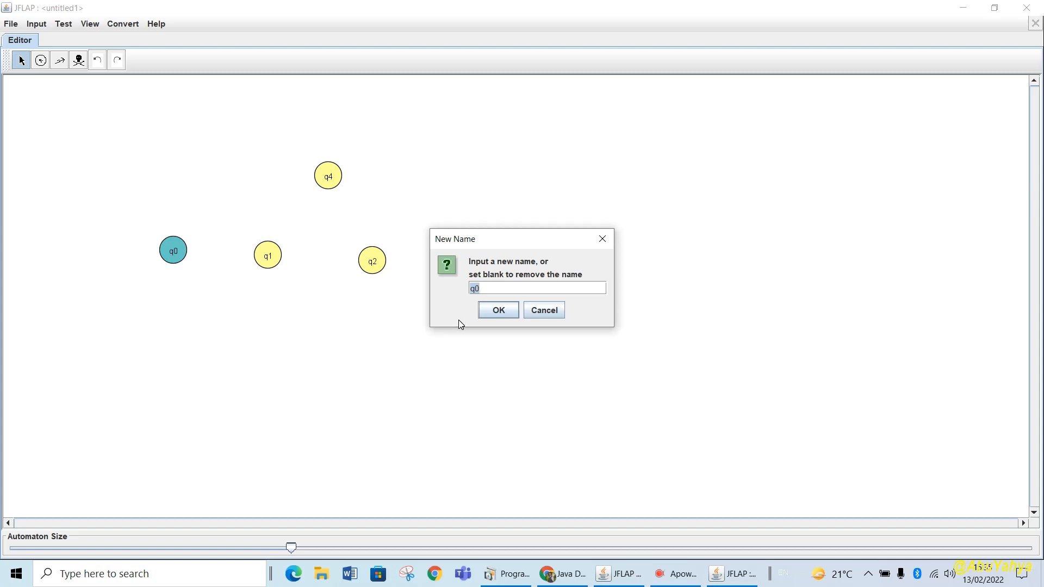
pyautogui.write('z1')
pyautogui.click(485, 308)
# Rename state q1 to z2.
pyautogui.rightClick(271, 259)
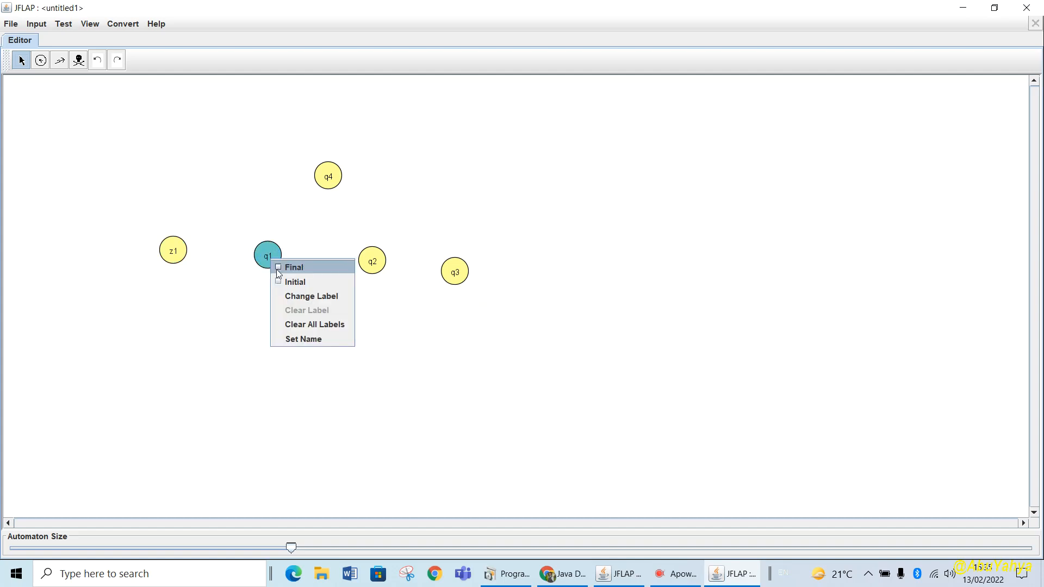
pyautogui.click(299, 339)
pyautogui.write('z2')
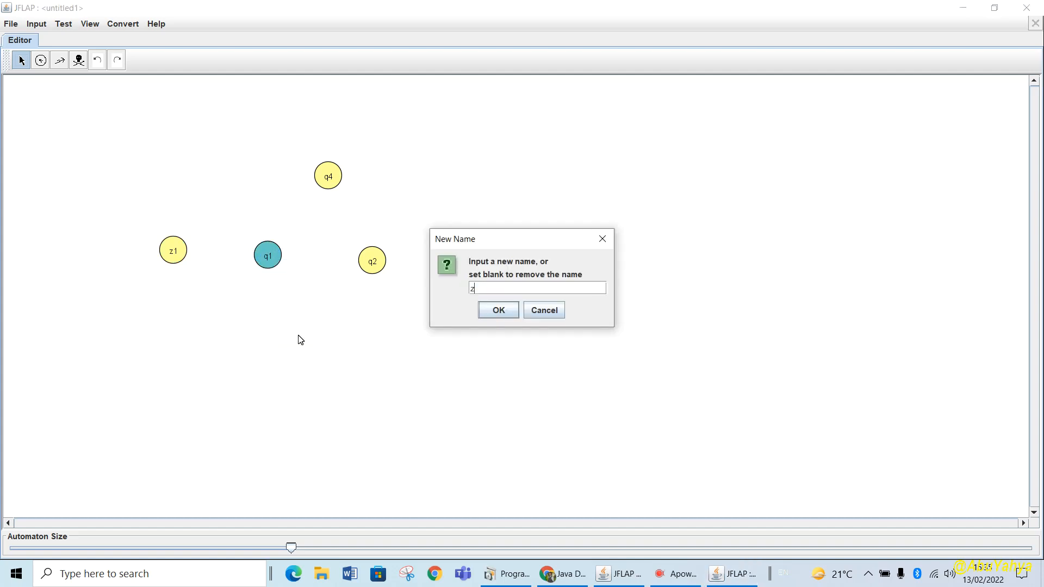
pyautogui.click(488, 309)
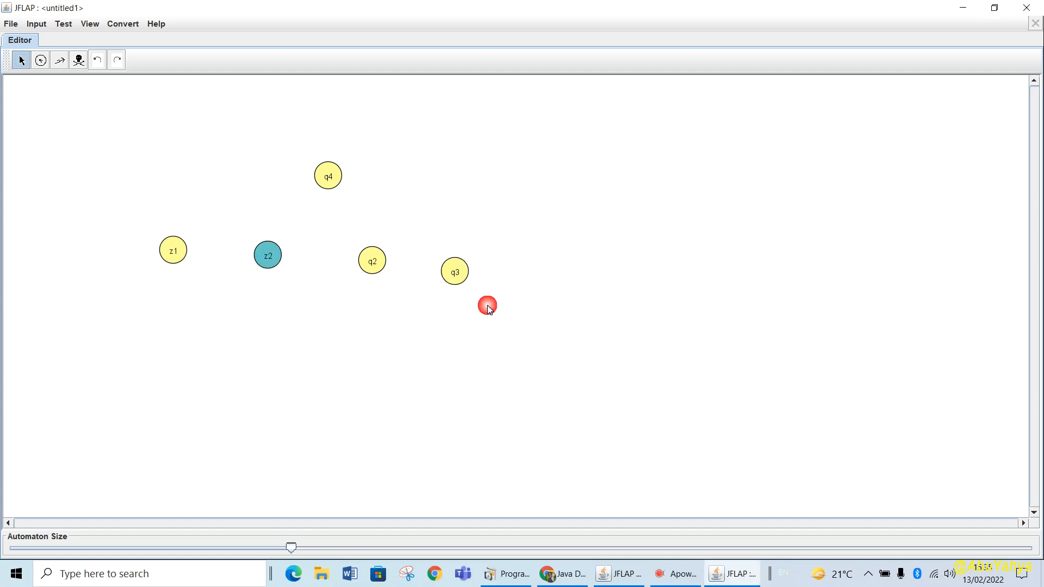
# Rename state q2 to z3.
pyautogui.rightClick(375, 272)
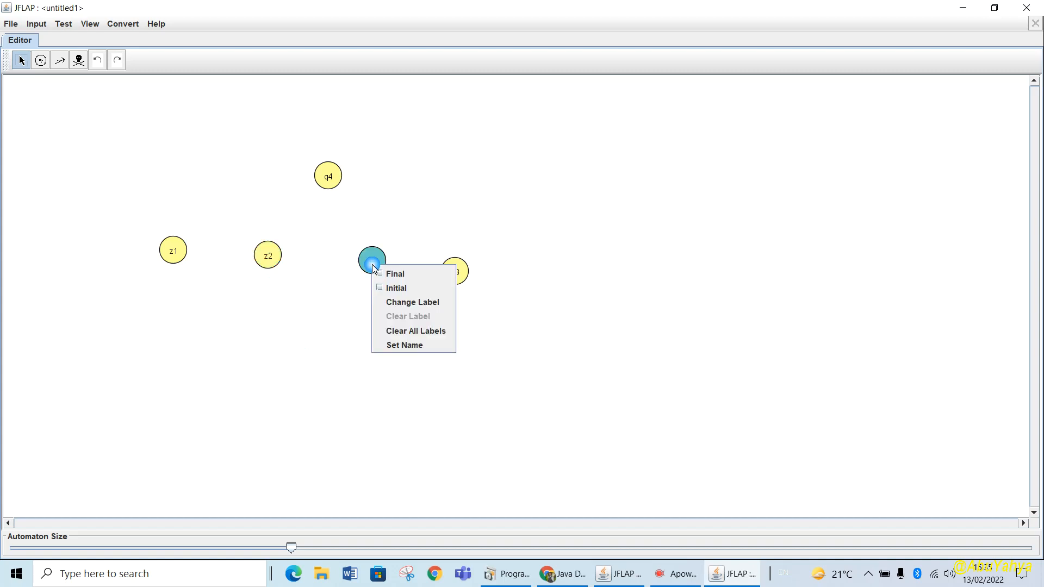
pyautogui.click(399, 340)
pyautogui.write('z3')
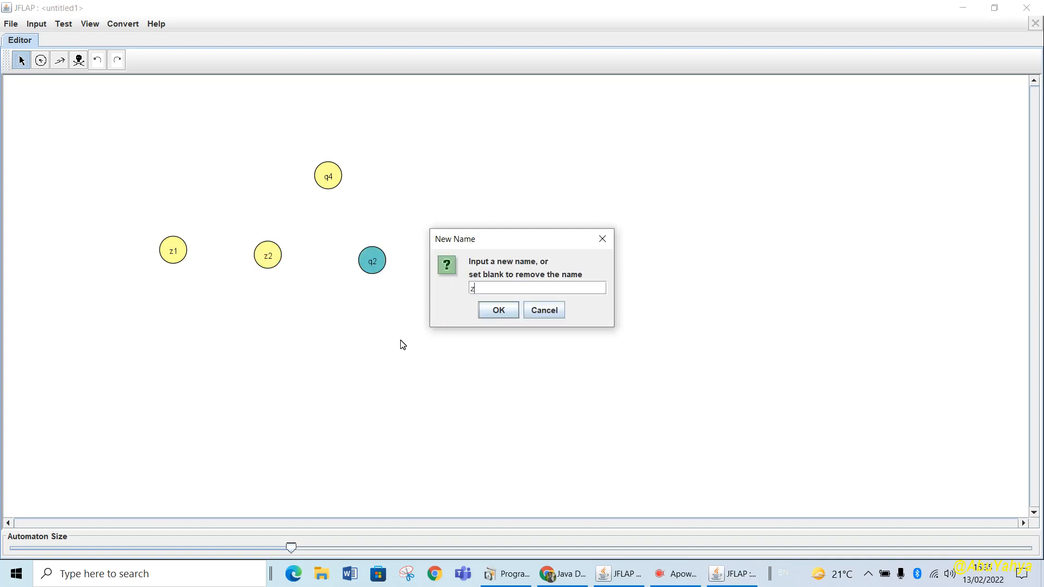
pyautogui.click(497, 313)
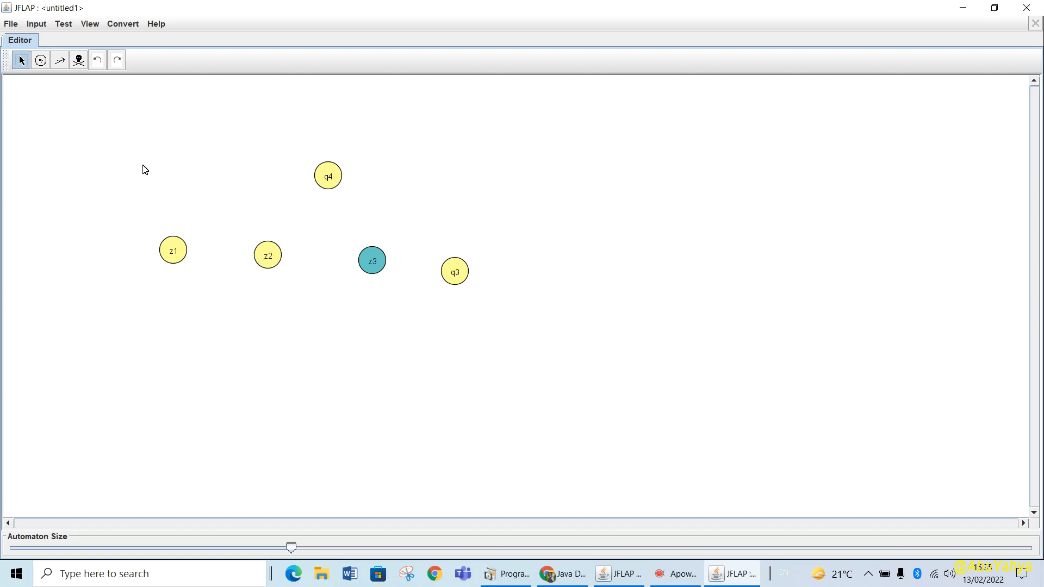
# Mark state z1 as the initial state and state z3 as the final state.
pyautogui.click(174, 252)
pyautogui.rightClick(176, 252)
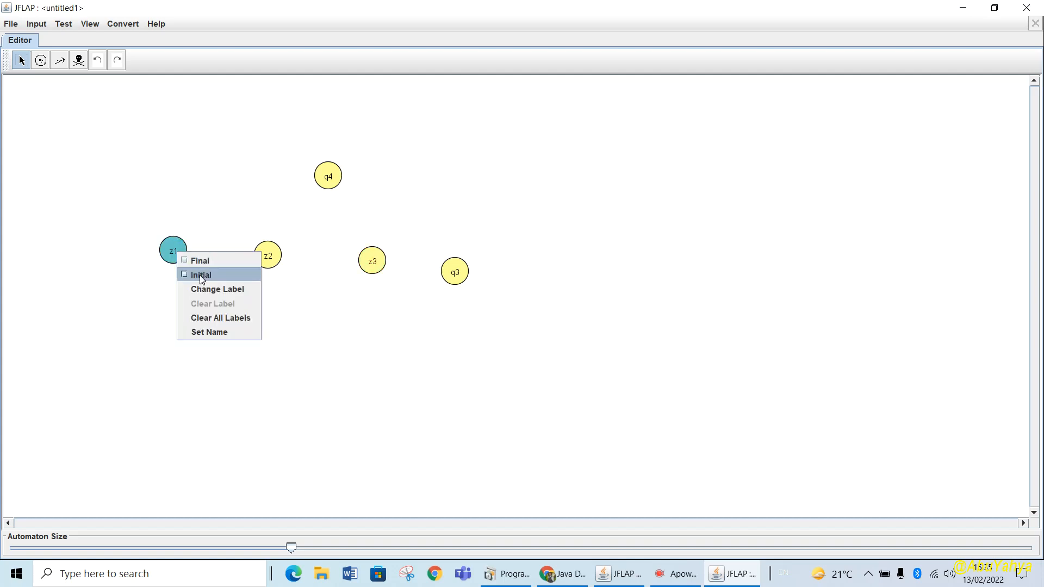
pyautogui.click(201, 279)
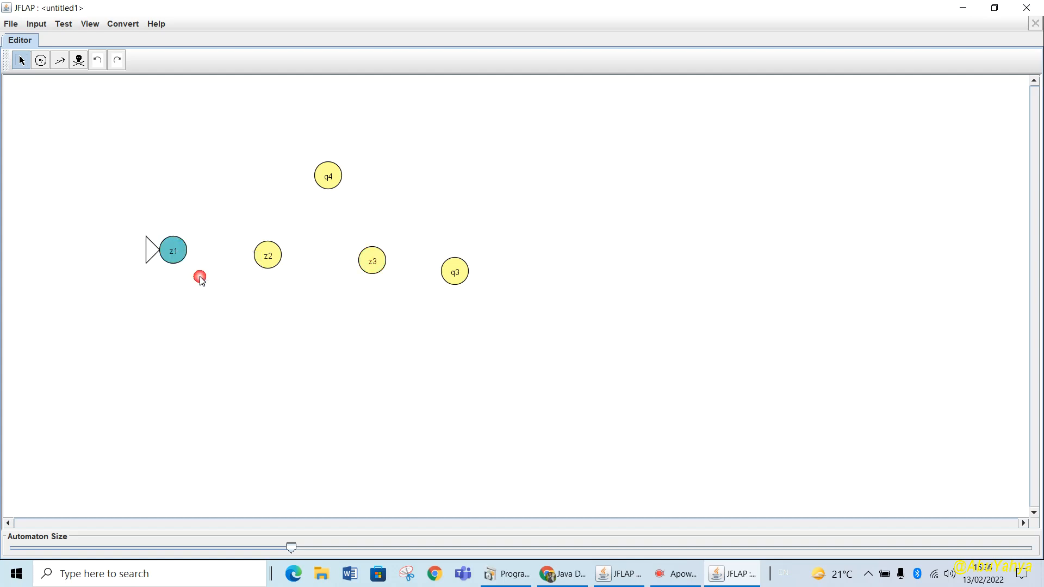
pyautogui.rightClick(374, 262)
pyautogui.click(396, 269)
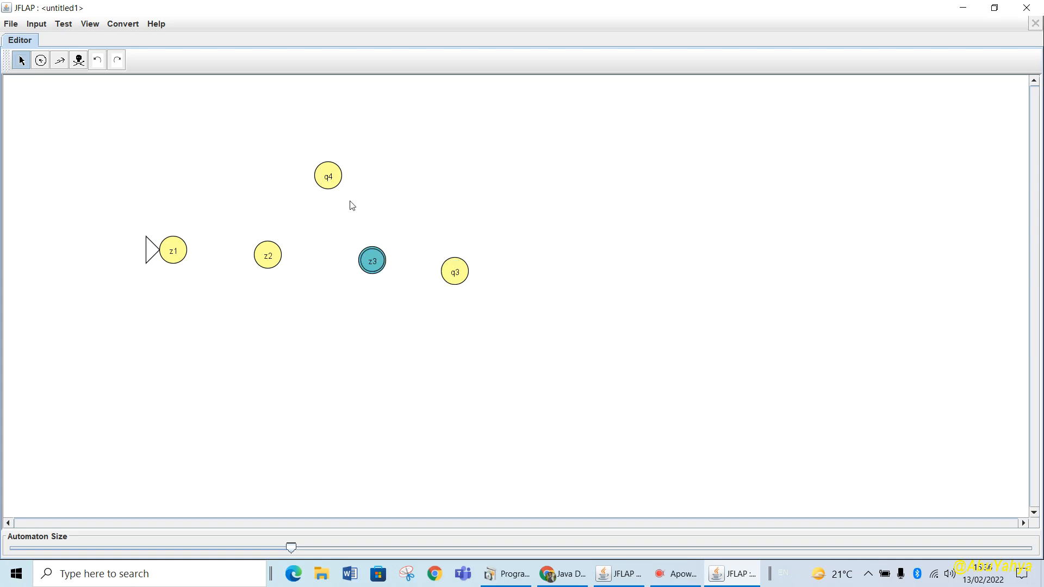
# Delete the unneeded states q4 and q3 from the automaton.
pyautogui.click(79, 61)
pyautogui.click(331, 179)
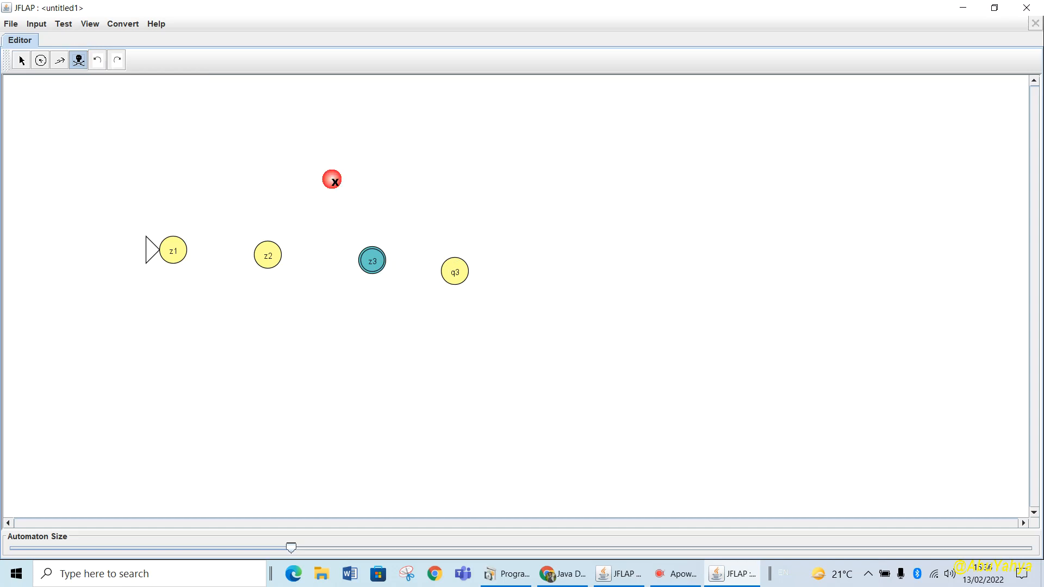
pyautogui.click(456, 272)
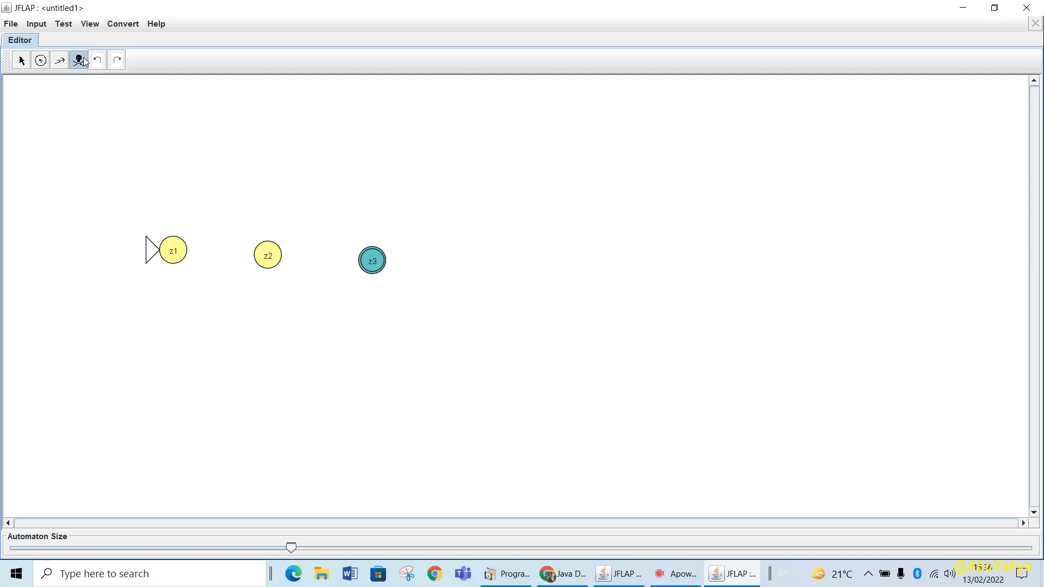
# Add a transition labelled a from z1 to z2 and one labelled b from z2 to z3.
pyautogui.click(66, 64)
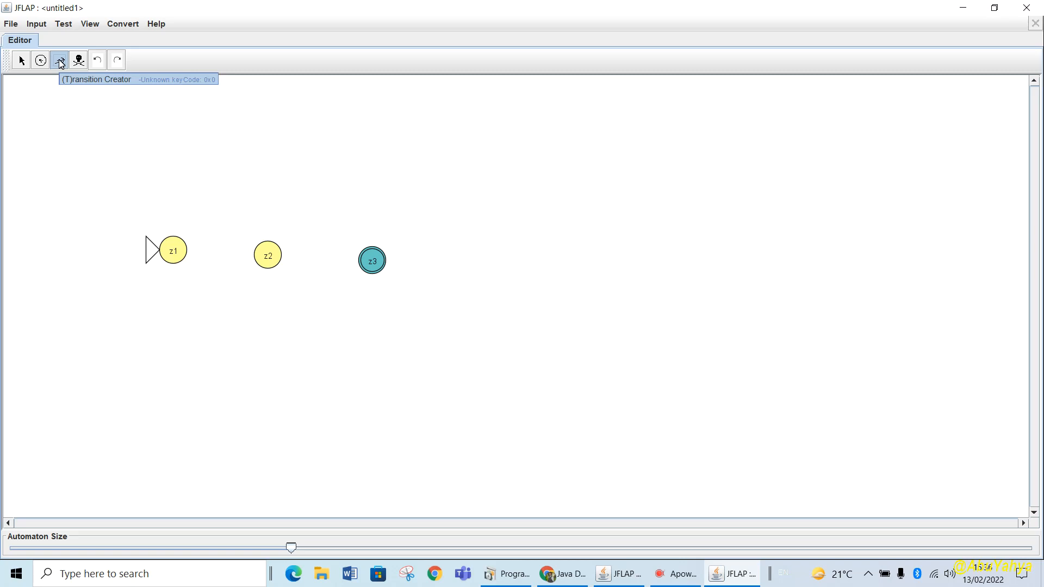
pyautogui.moveTo(178, 250)
pyautogui.mouseDown()
pyautogui.moveTo(250, 254)
pyautogui.moveTo(178, 254)
pyautogui.mouseUp()
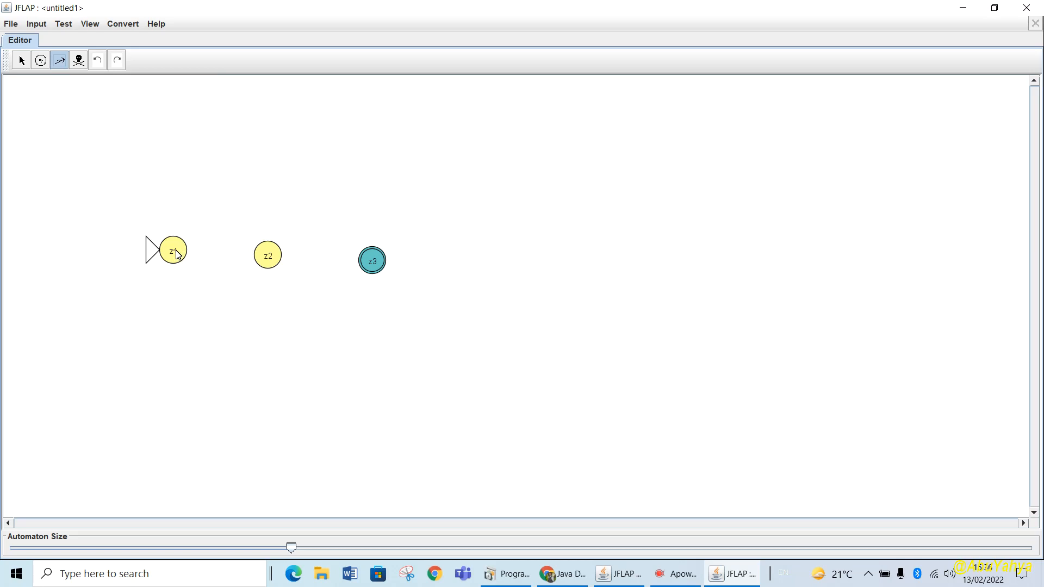
pyautogui.moveTo(178, 254); pyautogui.dragTo(267, 259)
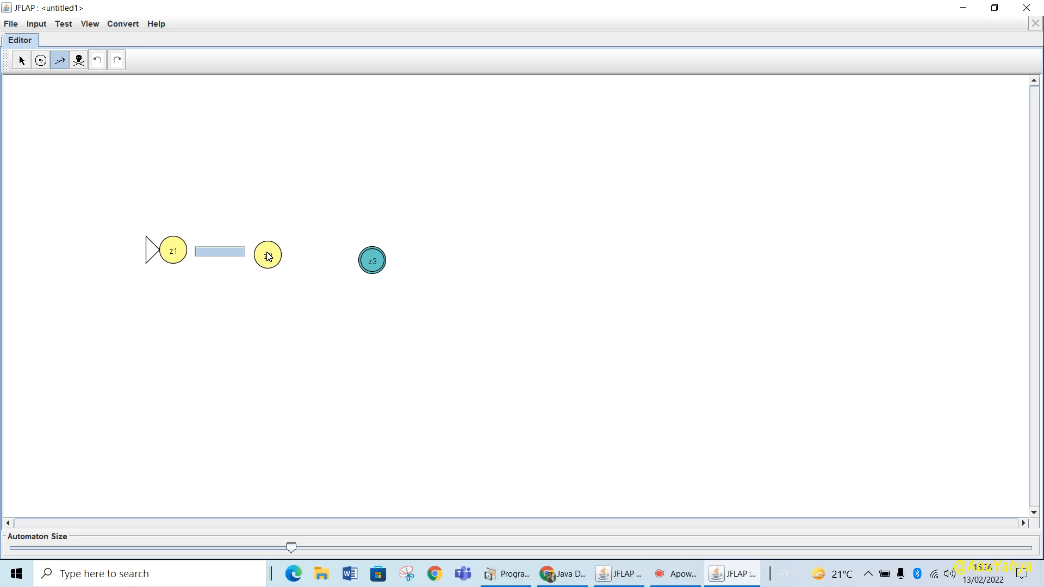
pyautogui.write('a')
pyautogui.click(229, 295)
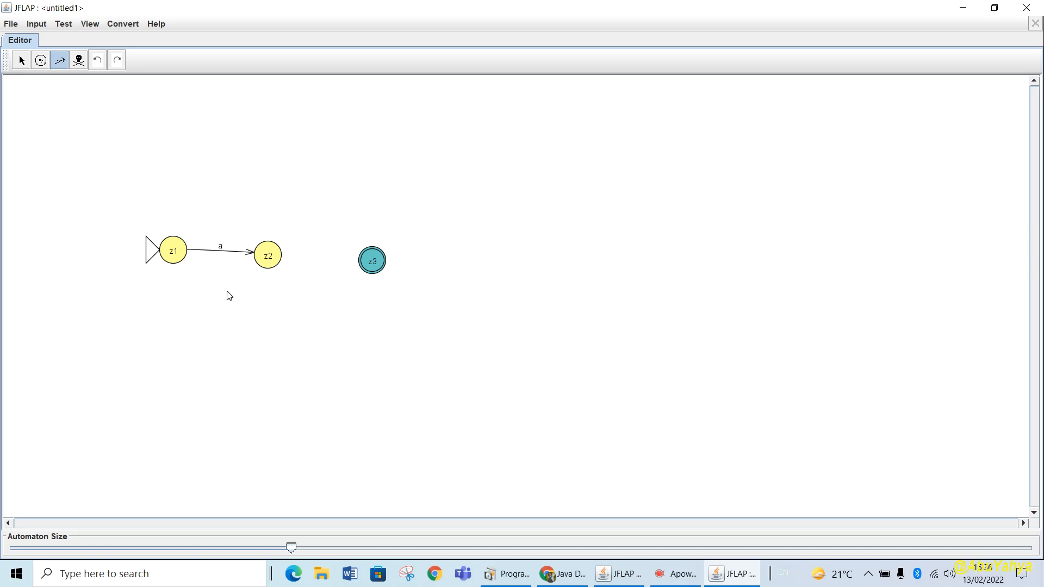
pyautogui.moveTo(273, 259); pyautogui.dragTo(373, 263)
pyautogui.write('b')
pyautogui.click(351, 310)
# Add self-loops labelled b on z1, a on z2, and a,b on z3.
pyautogui.click(173, 248)
pyautogui.write('b')
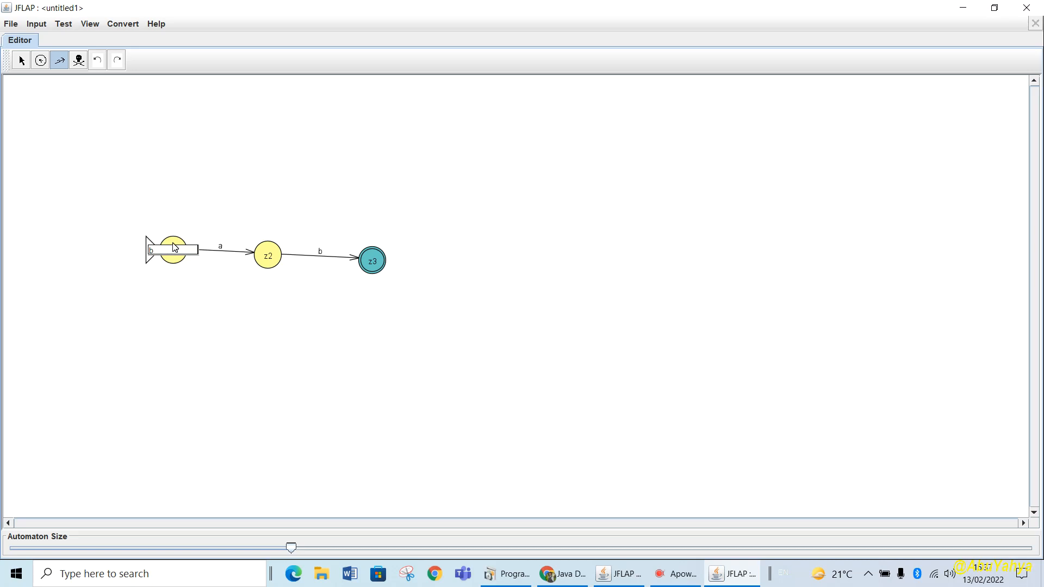
pyautogui.click(193, 278)
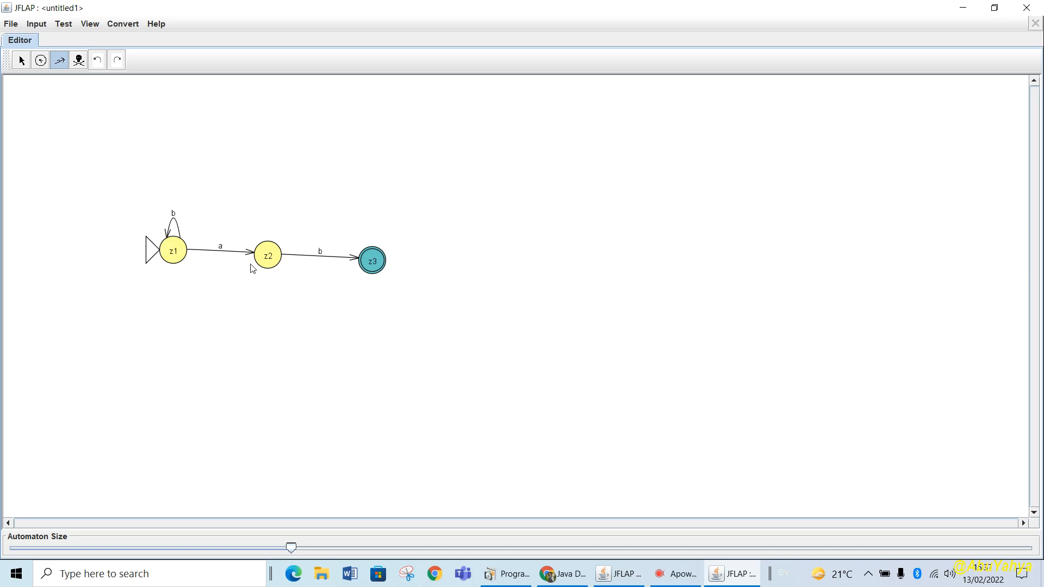
pyautogui.click(267, 255)
pyautogui.write('a')
pyautogui.click(276, 327)
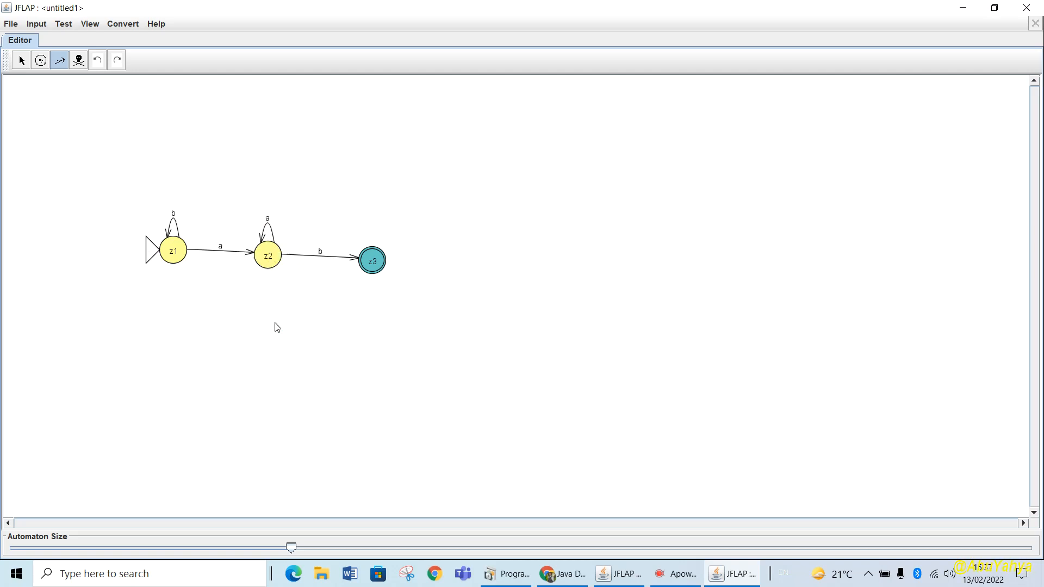
pyautogui.click(372, 264)
pyautogui.click(370, 303)
# Enlarge the automaton to about twice its size and move z1, z2 and z3 up into a nearly level row.
pyautogui.moveTo(290, 547); pyautogui.dragTo(599, 555)
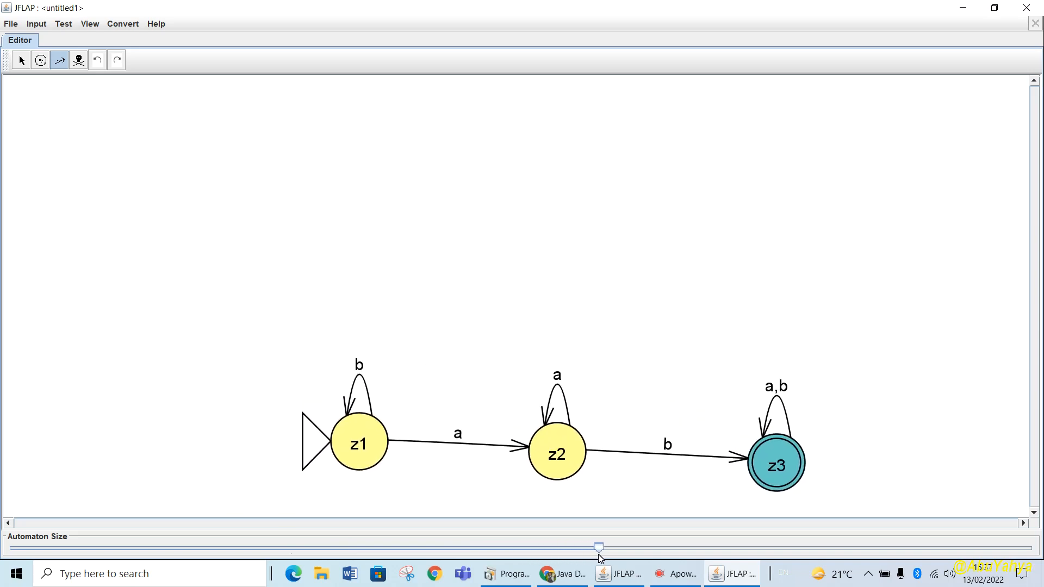
pyautogui.click(21, 60)
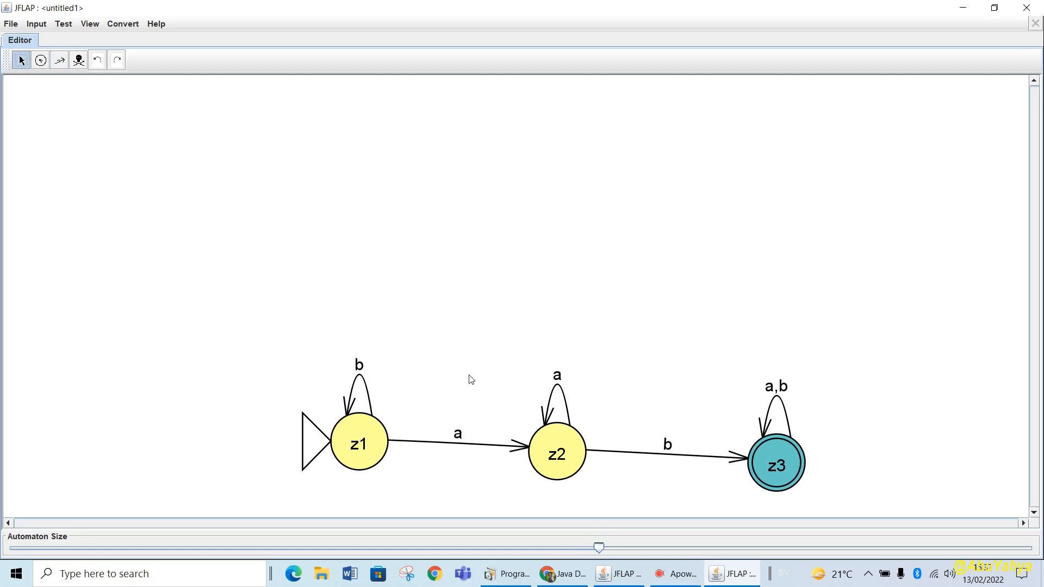
pyautogui.moveTo(788, 465); pyautogui.dragTo(775, 409)
pyautogui.moveTo(549, 446); pyautogui.dragTo(546, 399)
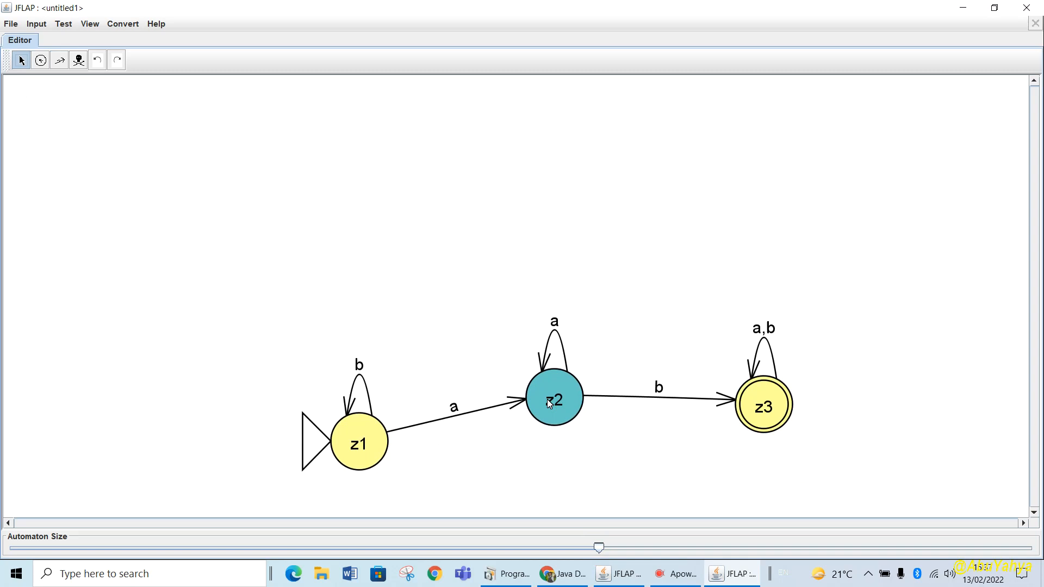
pyautogui.click(424, 428)
pyautogui.moveTo(357, 433); pyautogui.dragTo(363, 389)
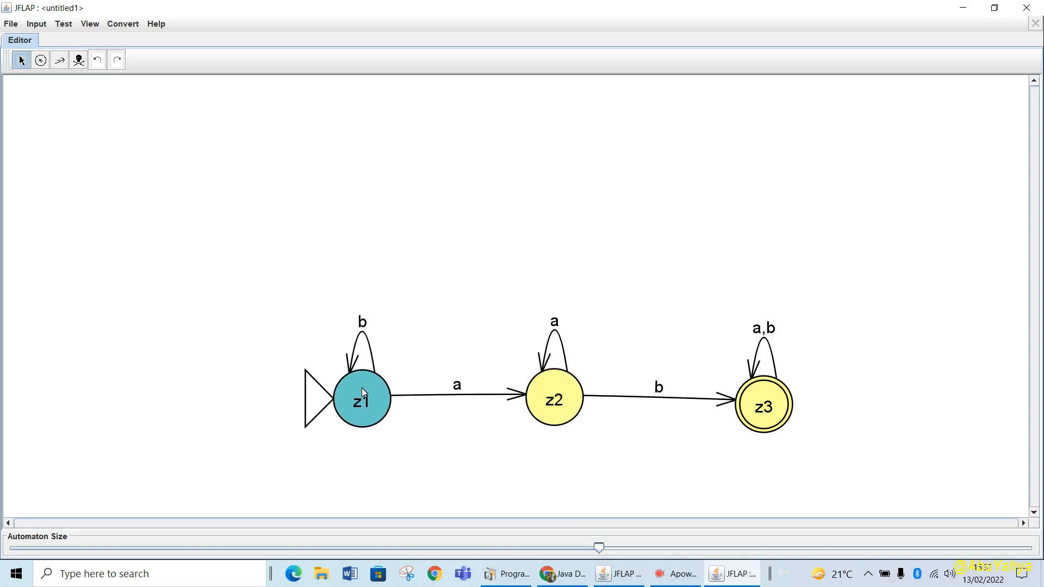
pyautogui.click(196, 272)
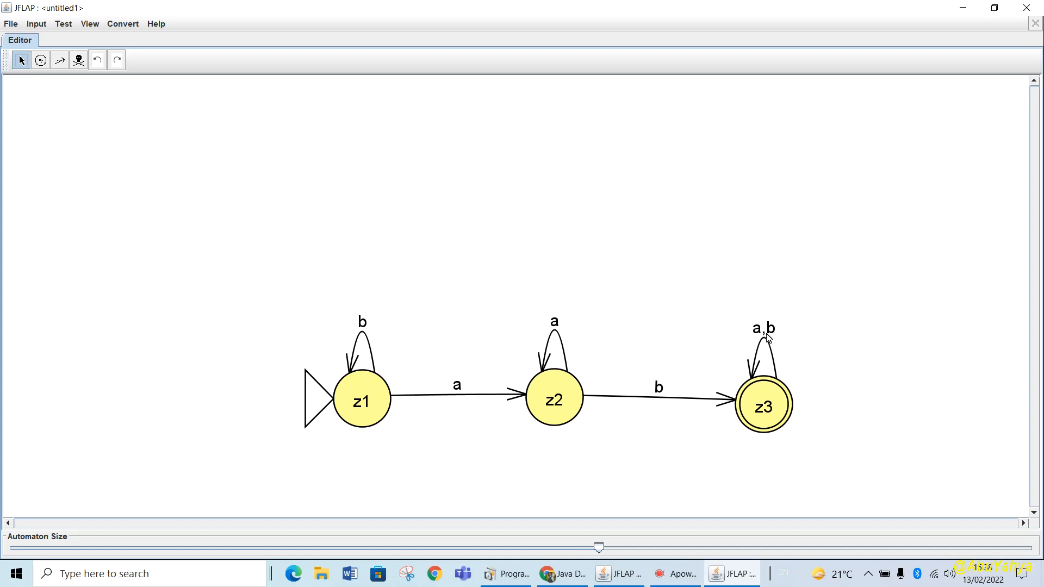
# Replace the a,b self-loop on z3 with one labelled b, and add a transition labelled a from z3 to z2.
pyautogui.click(79, 61)
pyautogui.click(763, 332)
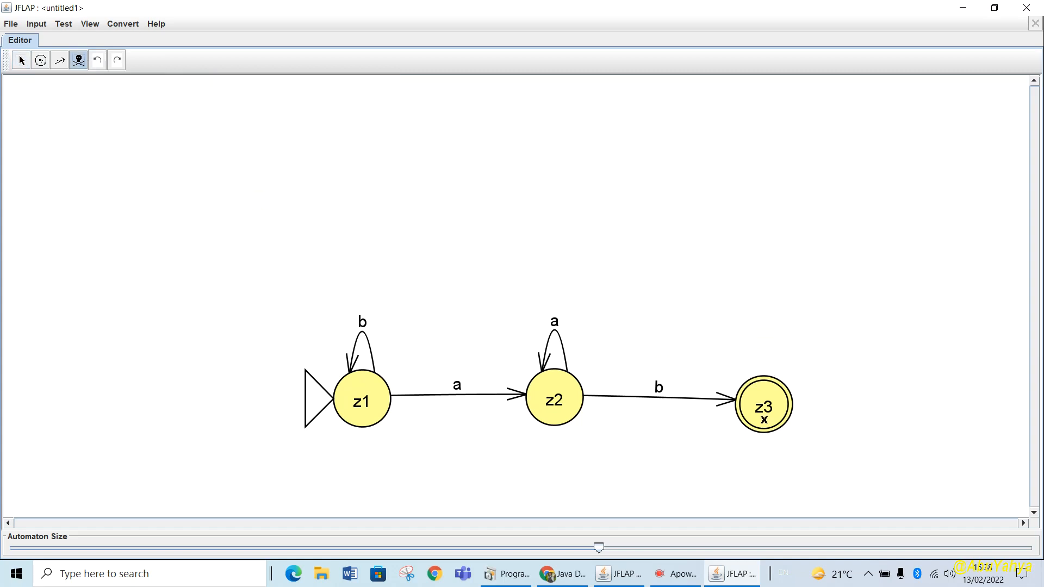
pyautogui.click(61, 63)
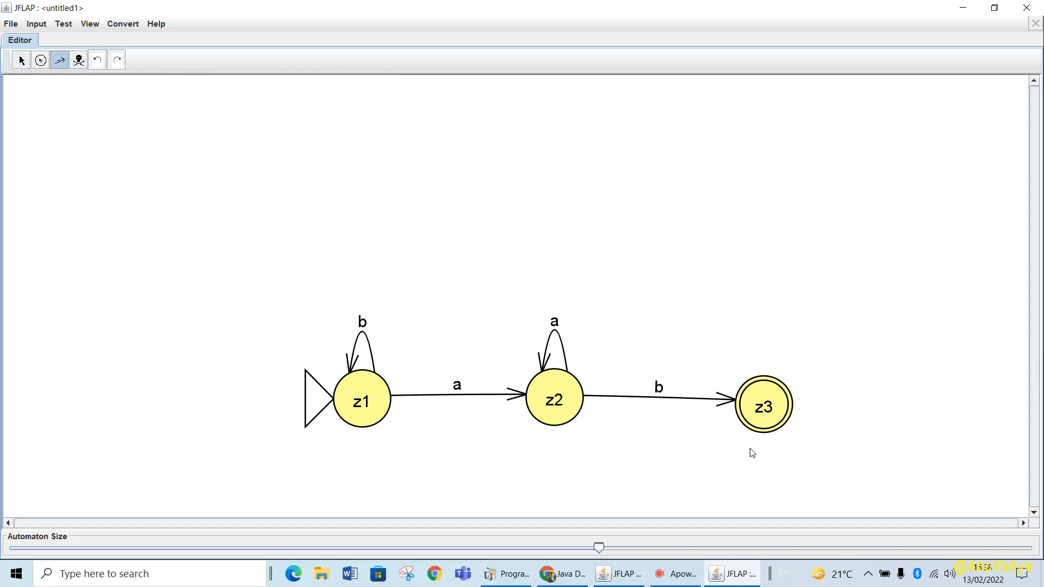
pyautogui.moveTo(743, 427); pyautogui.dragTo(552, 414)
pyautogui.write('a')
pyautogui.press('Return')
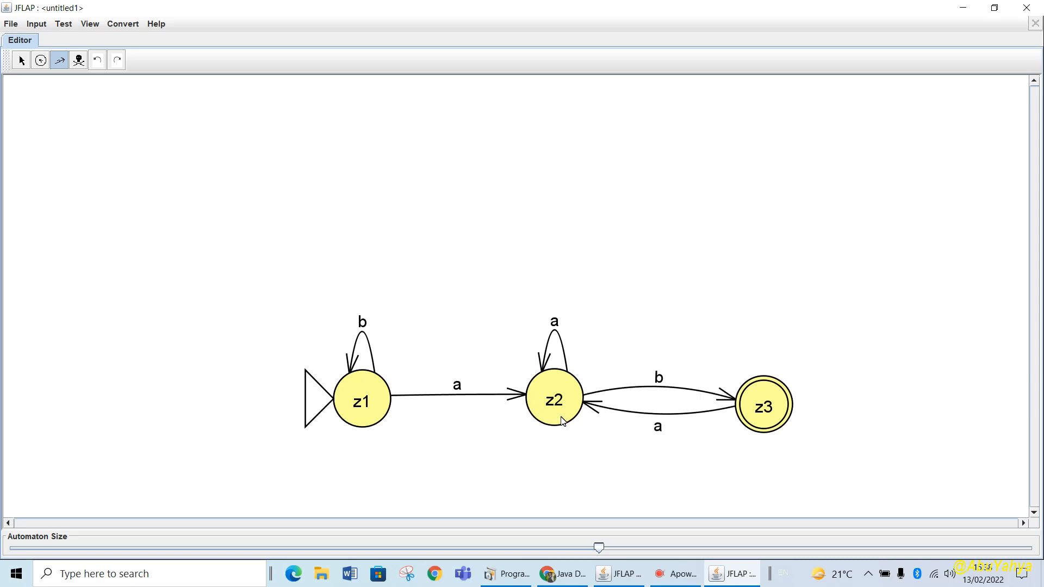
pyautogui.click(759, 400)
pyautogui.press('Return')
# Test the automaton with a Fast Run on the input string abbbba and dismiss the result.
pyautogui.click(64, 25)
pyautogui.moveTo(32, 25)
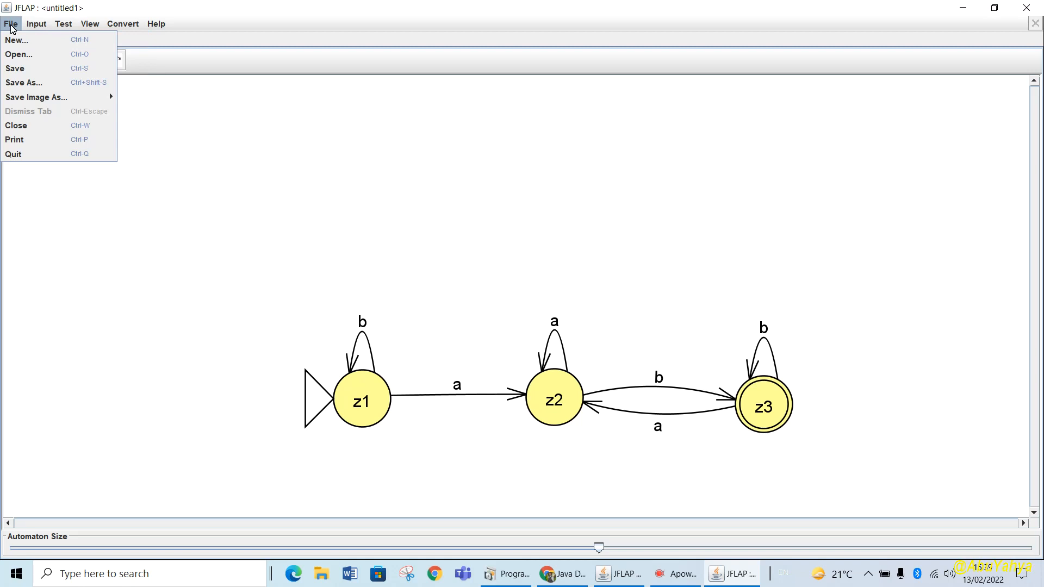
pyautogui.moveTo(125, 30)
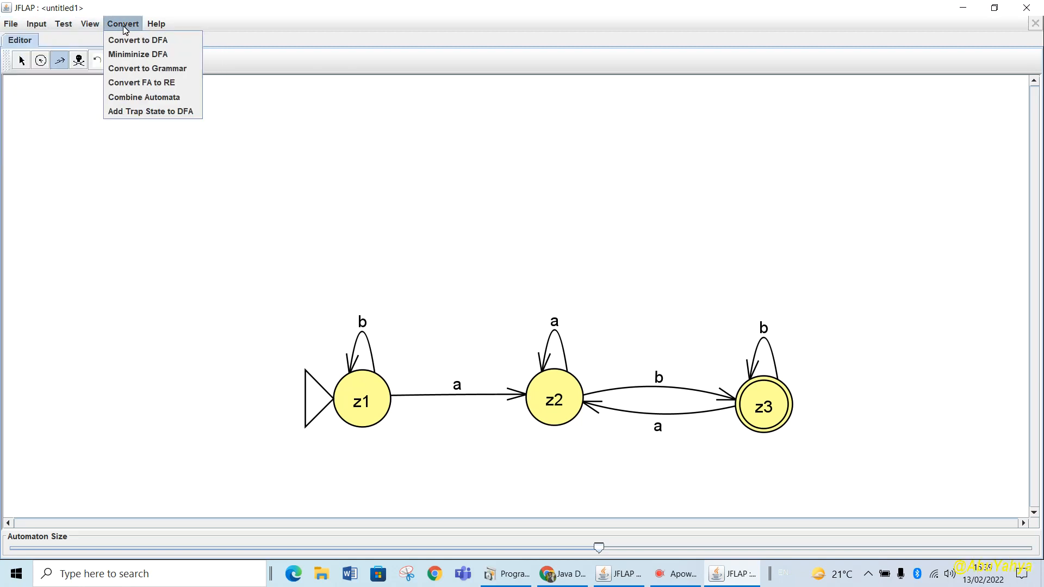
pyautogui.moveTo(73, 26)
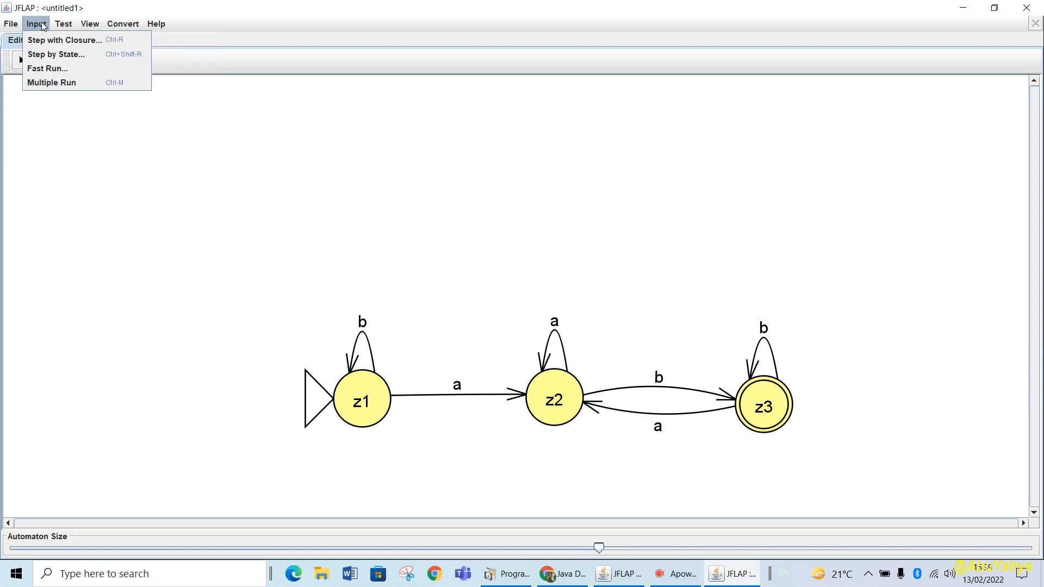
pyautogui.click(60, 68)
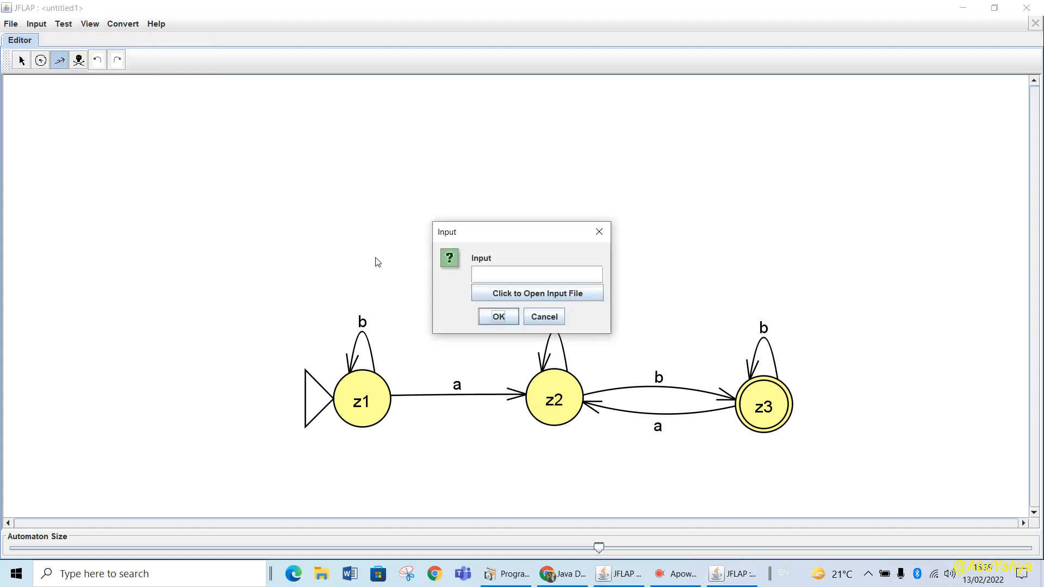
pyautogui.click(488, 281)
pyautogui.write('abbbba')
pyautogui.click(496, 318)
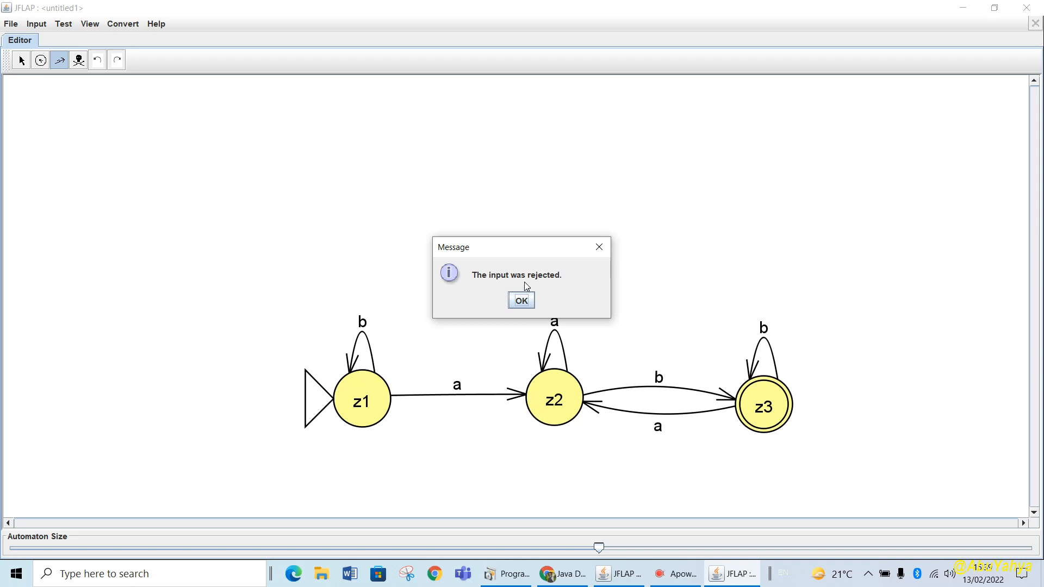
pyautogui.click(519, 301)
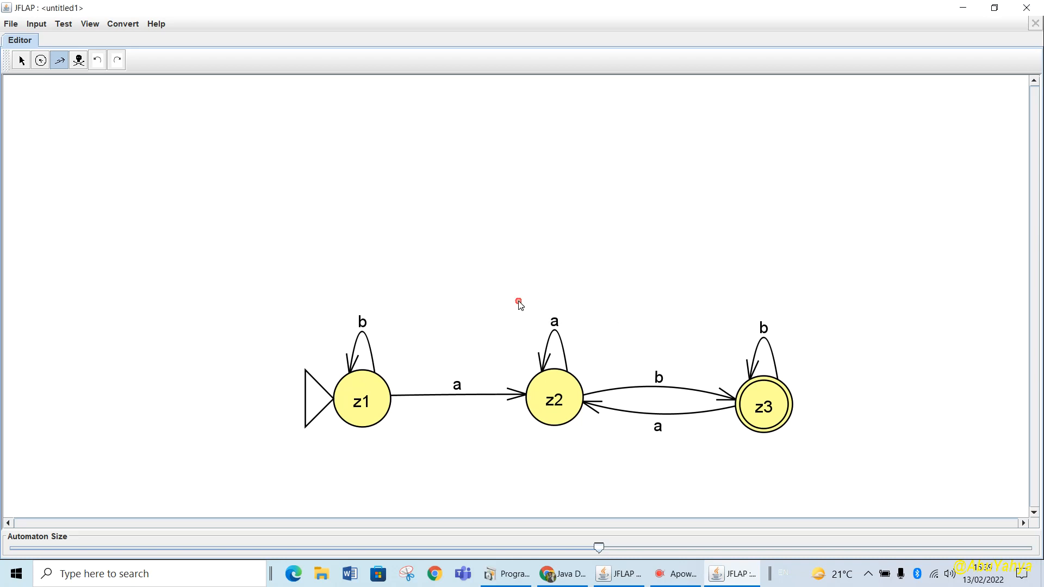
# Run a Fast Run on the input abbbbbab, review its state trace and keep looking for further accepting configurations.
pyautogui.click(63, 24)
pyautogui.moveTo(39, 25)
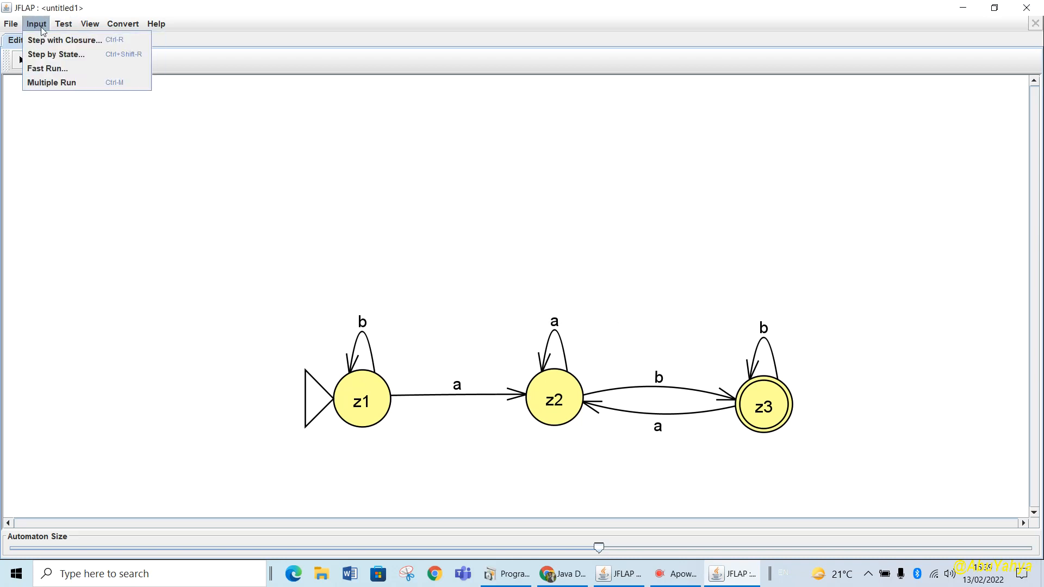
pyautogui.click(54, 69)
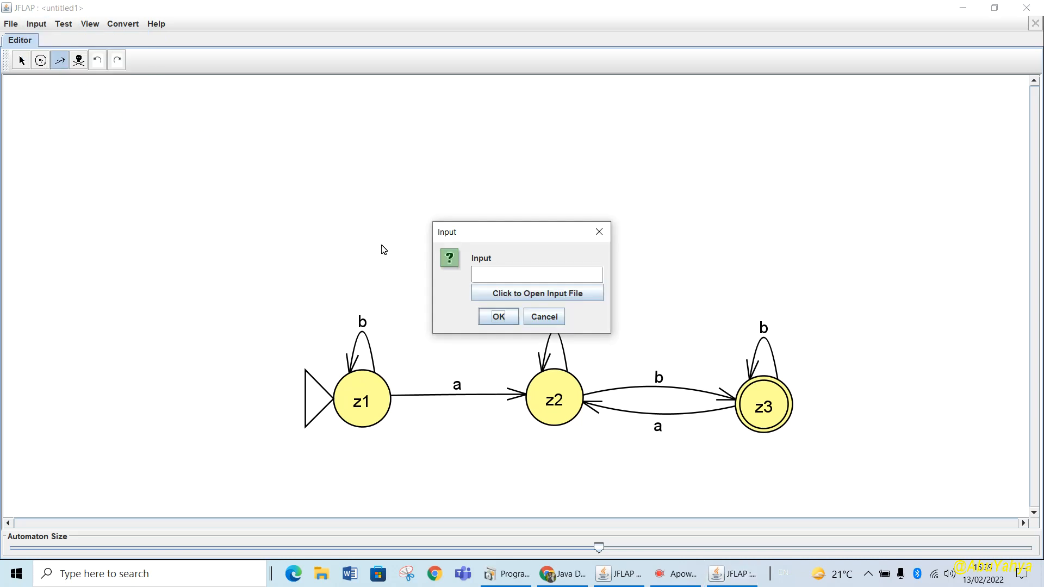
pyautogui.click(500, 278)
pyautogui.write('abbbbbab')
pyautogui.click(504, 316)
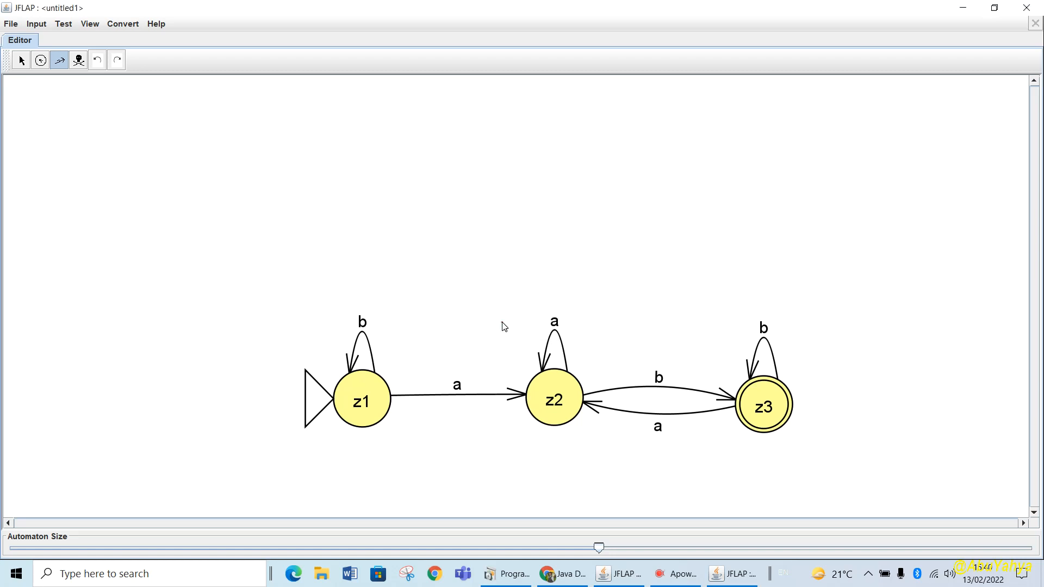
pyautogui.scroll(-4, 526, 276)
pyautogui.scroll(-1, 525, 277)
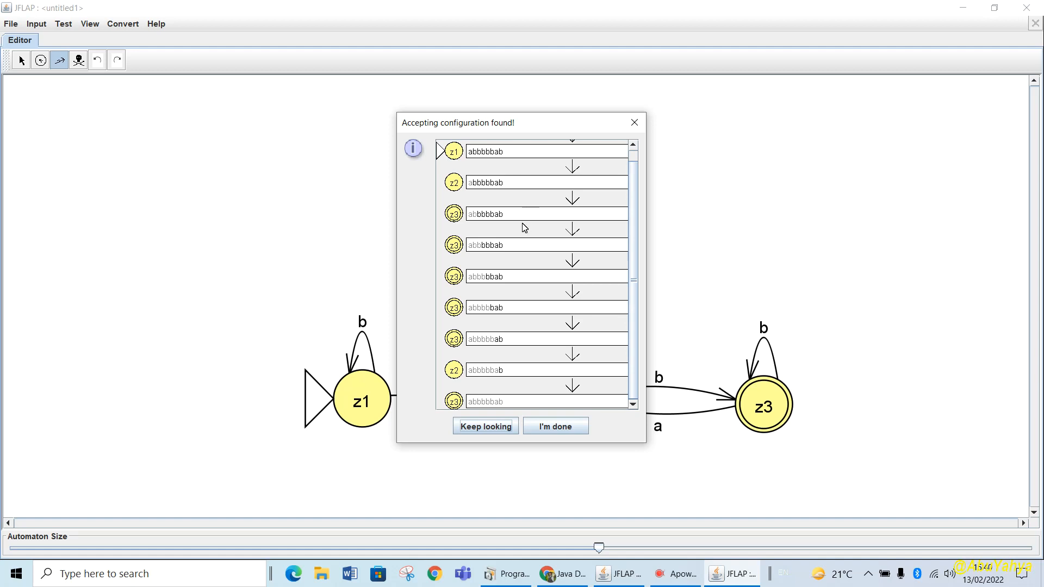
pyautogui.click(497, 427)
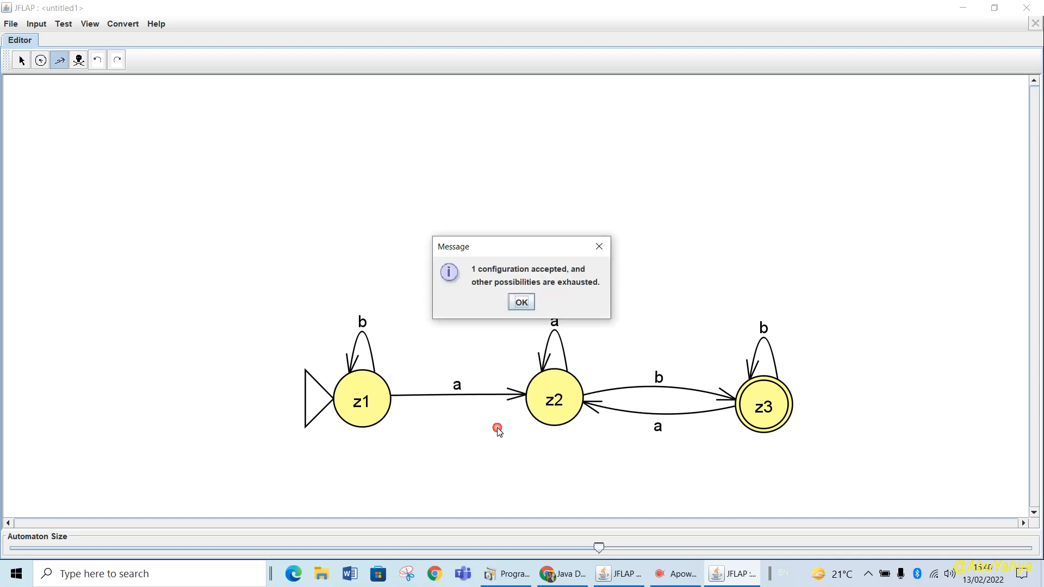
pyautogui.click(521, 302)
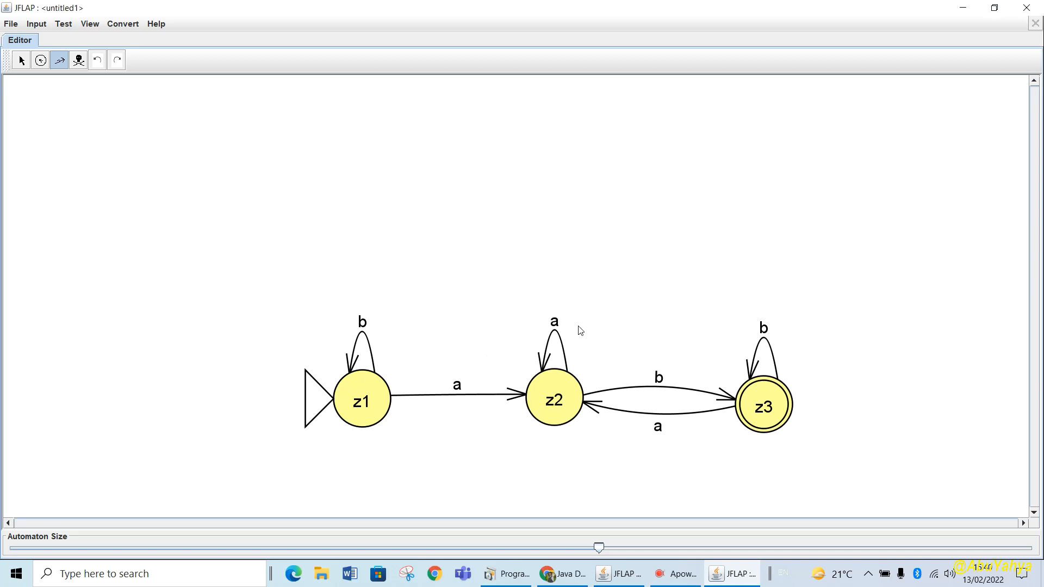
# Start a Multiple Run of the automaton and test the input string abbbaabbab.
pyautogui.click(42, 24)
pyautogui.click(63, 82)
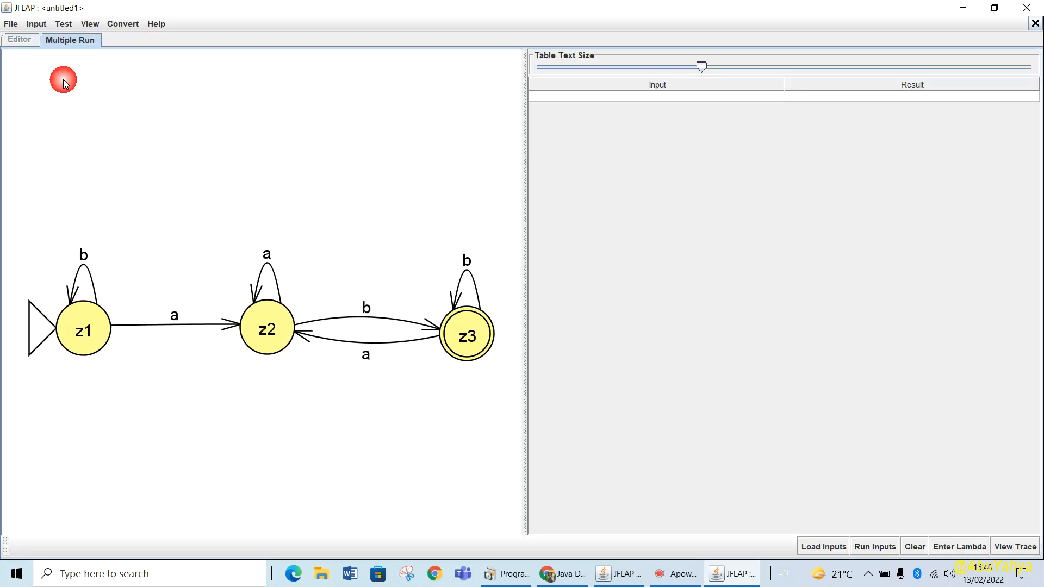
pyautogui.click(626, 98)
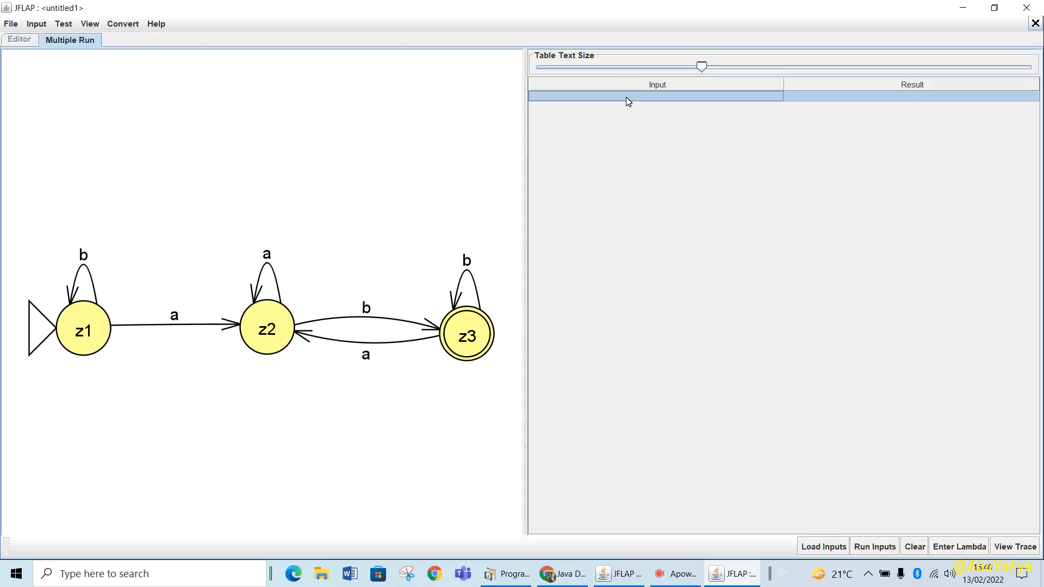
pyautogui.write('abbbaabbab')
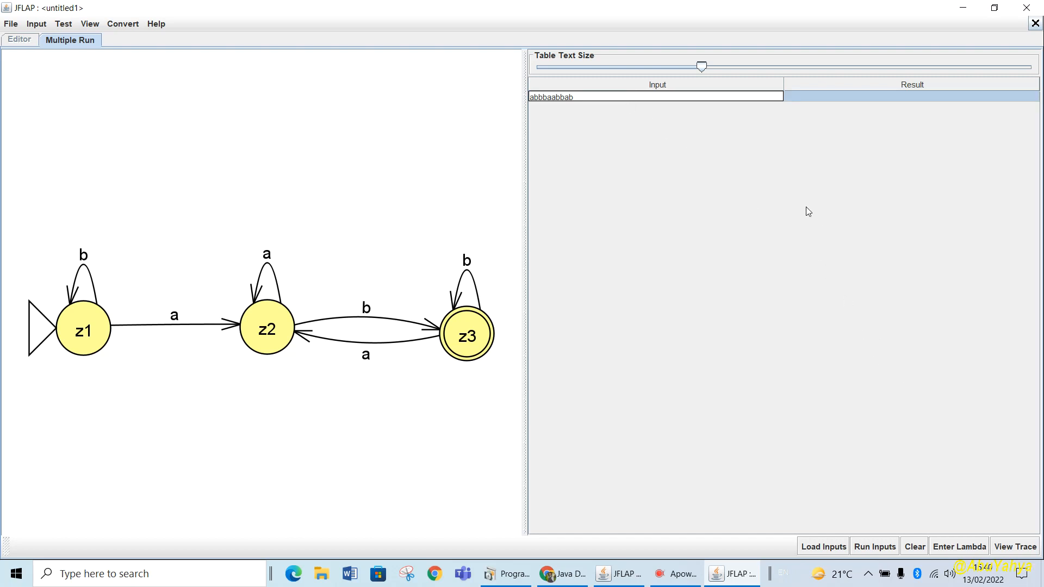
pyautogui.click(882, 549)
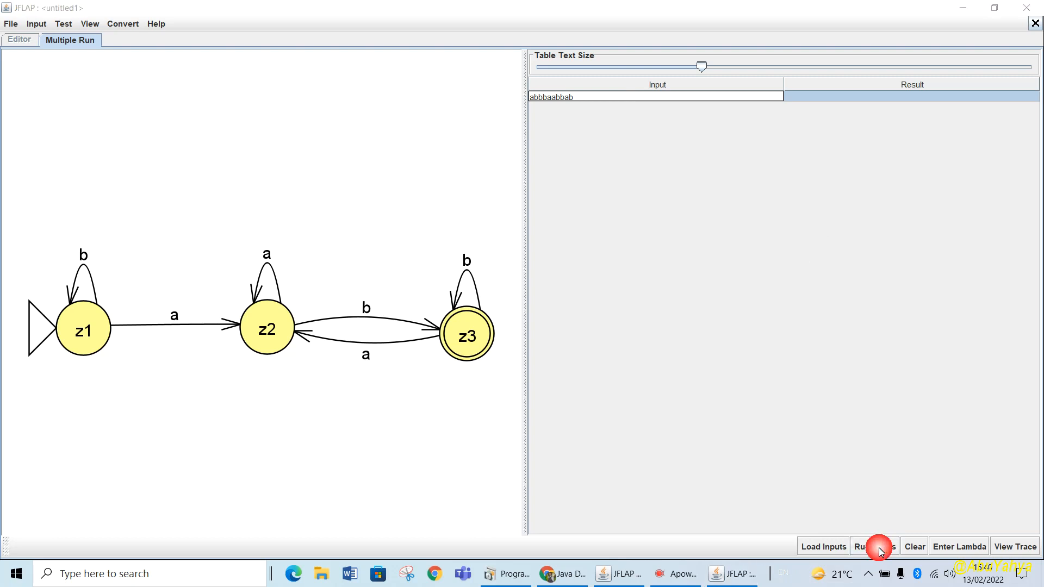
pyautogui.click(880, 549)
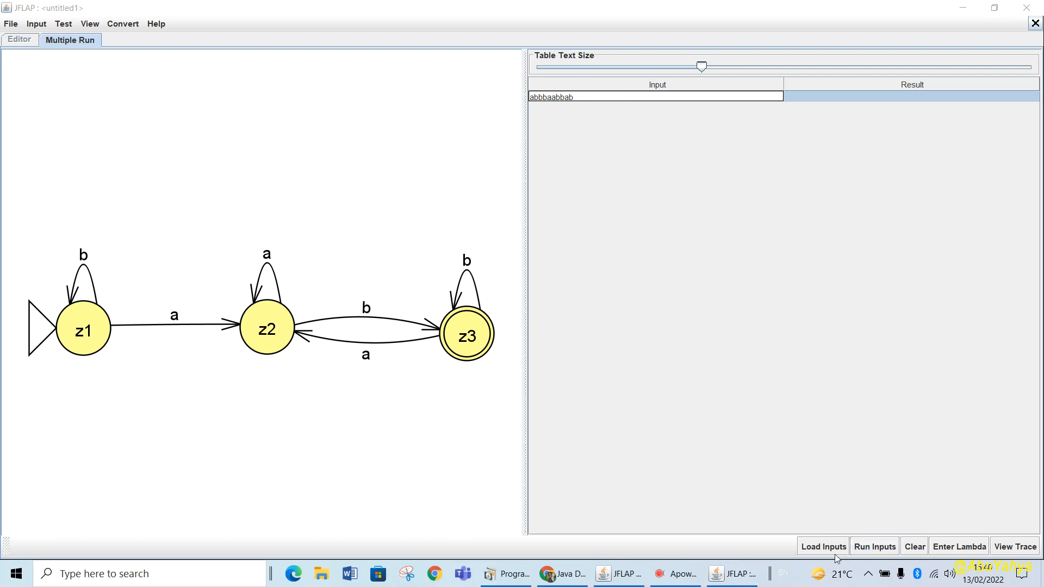
pyautogui.click(872, 550)
pyautogui.click(871, 548)
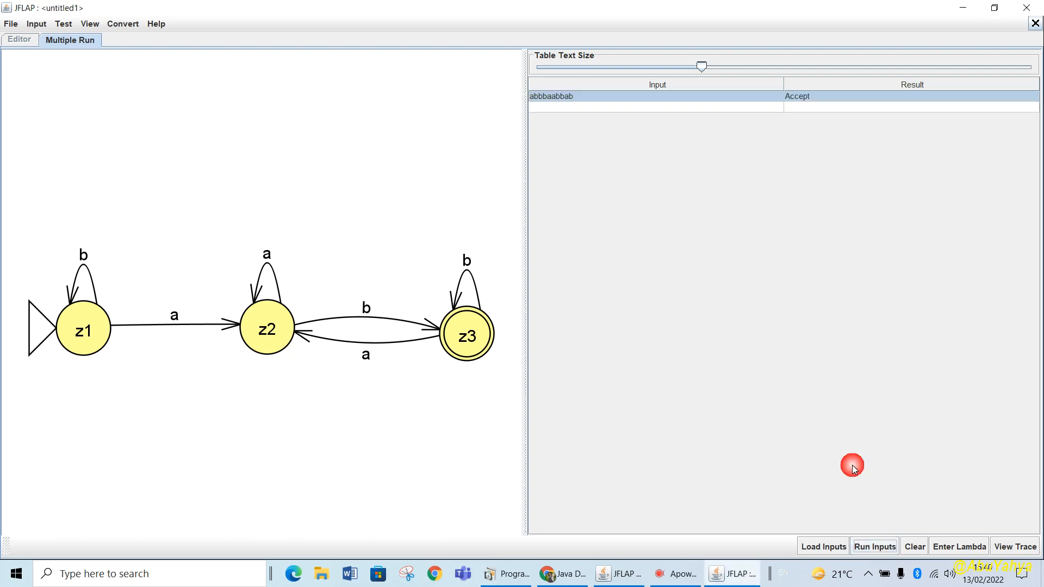
# Add abbbba as the second Multiple Run input string and run the inputs.
pyautogui.click(767, 108)
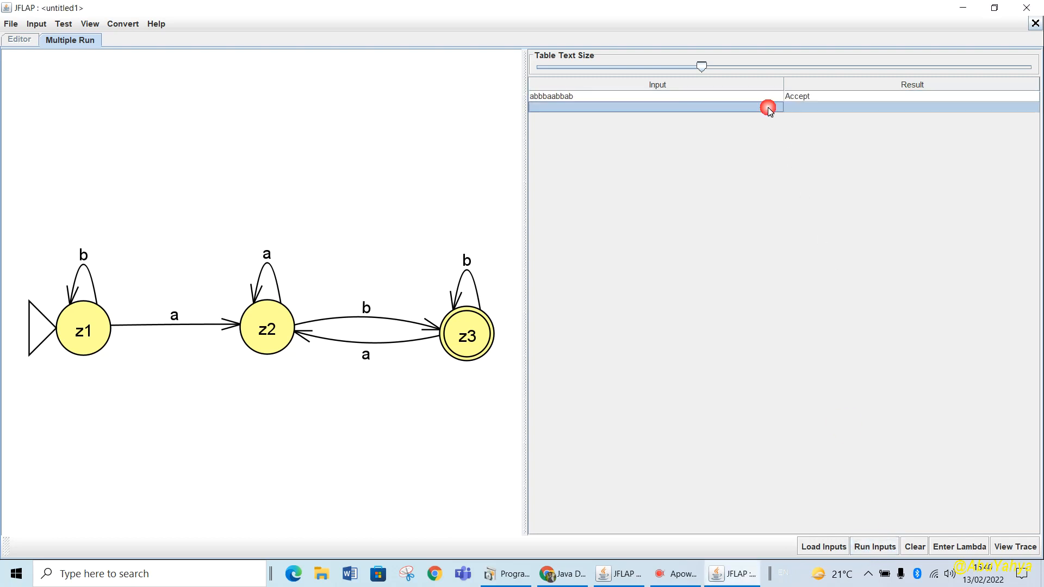
pyautogui.write('abbbba')
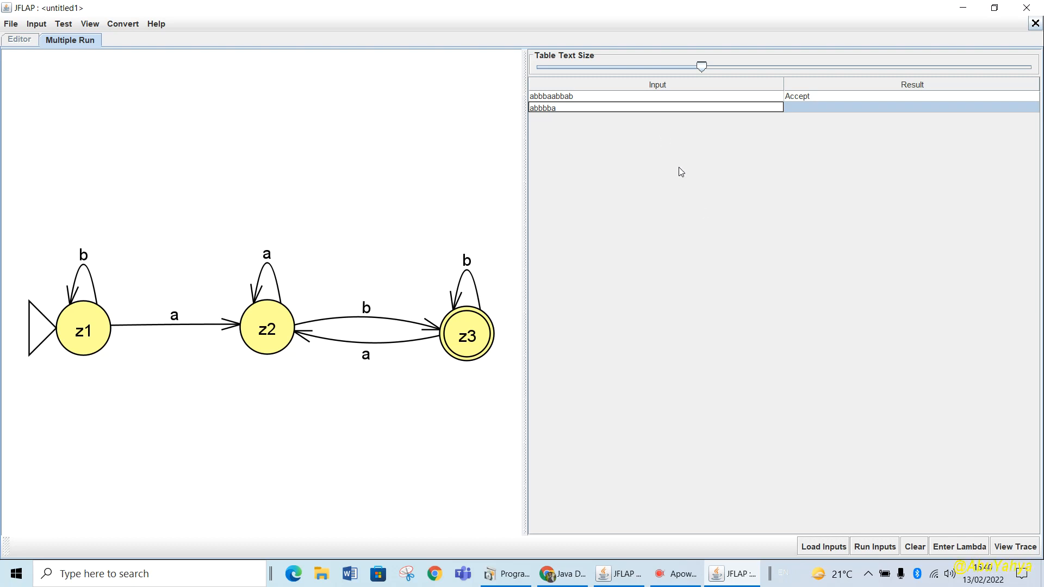
pyautogui.click(878, 549)
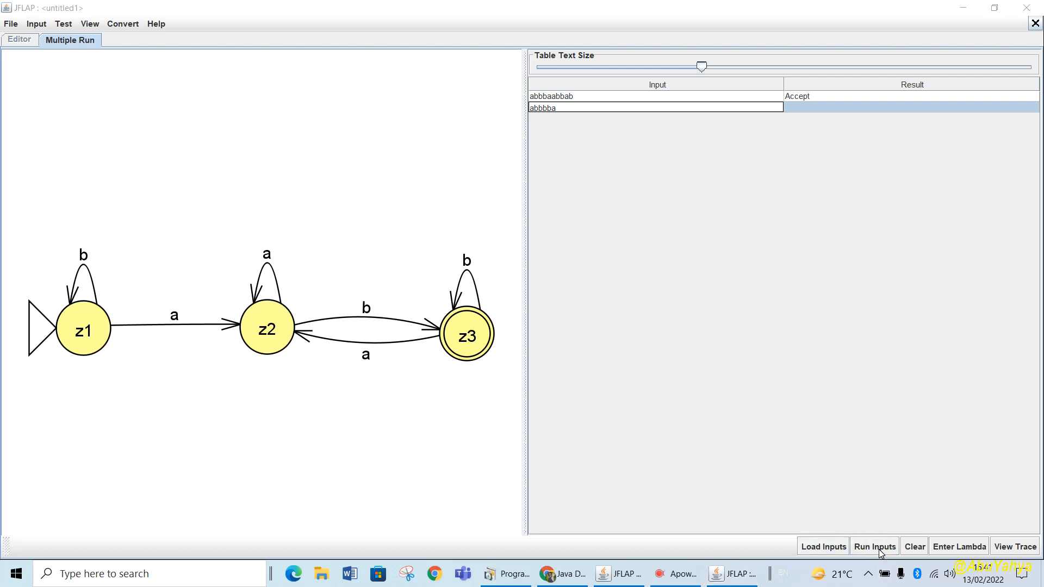
pyautogui.click(878, 553)
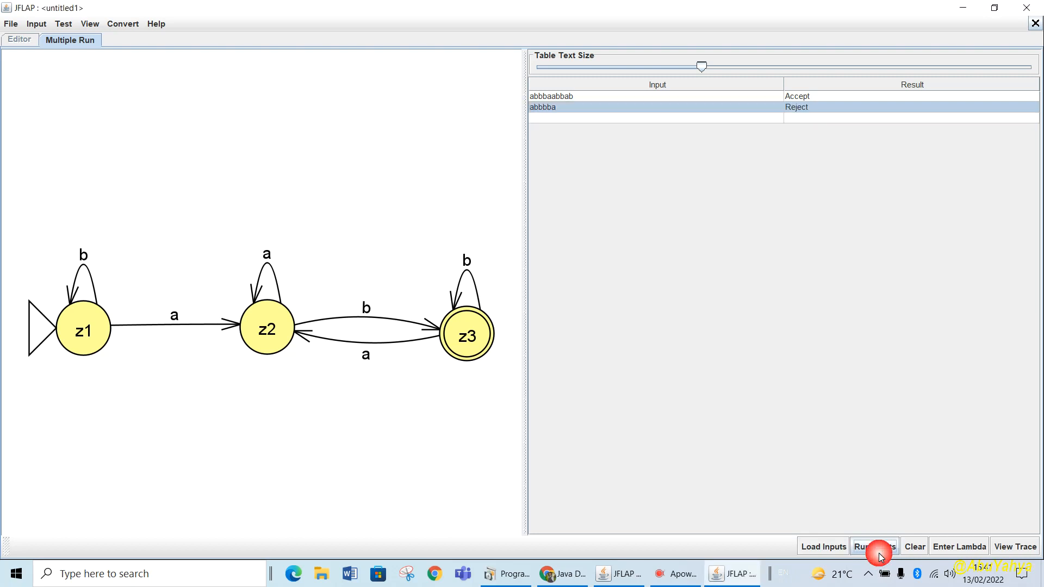